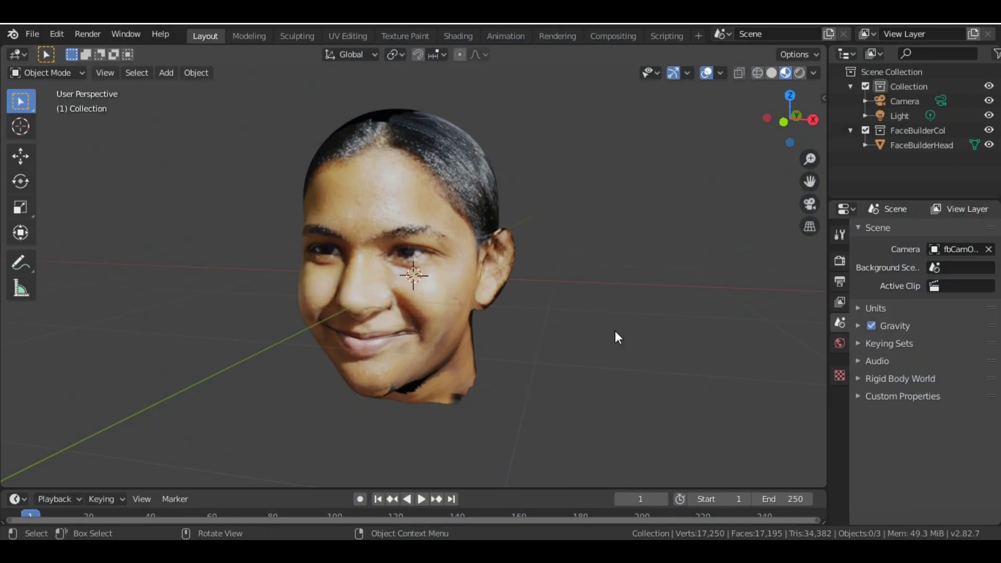
pyautogui.scroll(-6, 746, 262)
pyautogui.scroll(11, 746, 262)
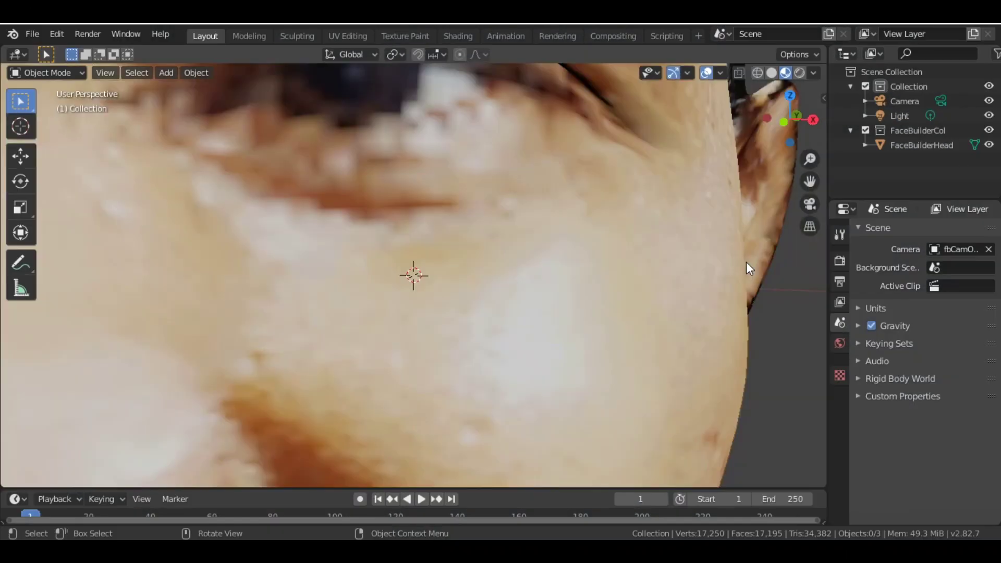
pyautogui.scroll(-11, 747, 262)
pyautogui.scroll(6, 746, 261)
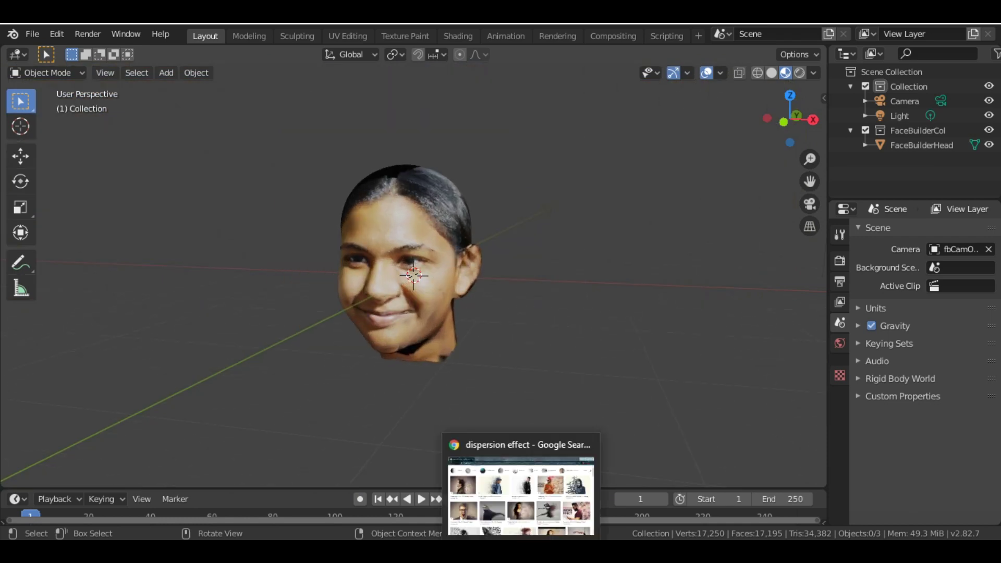
# Switch to Chrome to look at the dispersion effect reference images, and return to Blender.
pyautogui.click(519, 521)
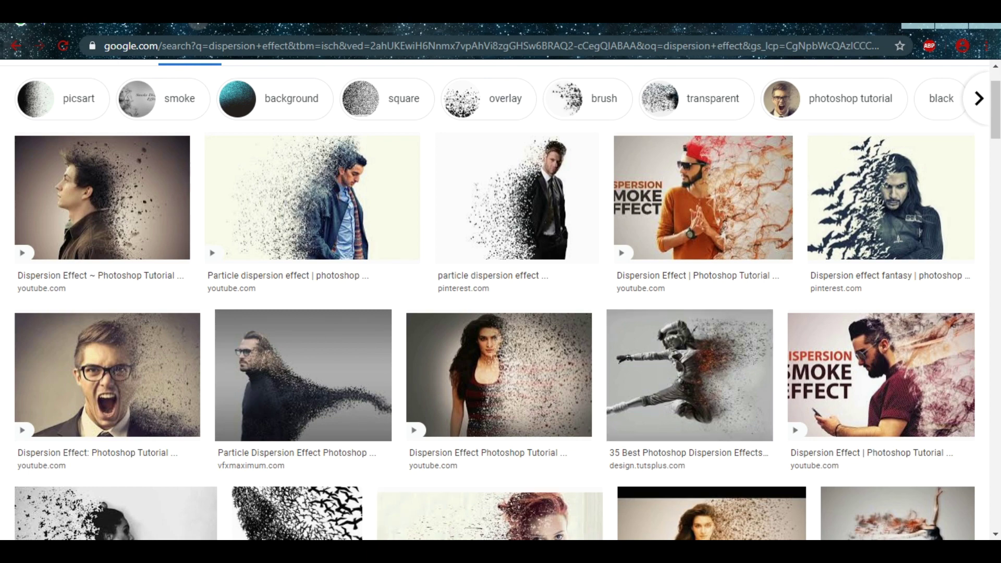
pyautogui.click(558, 490)
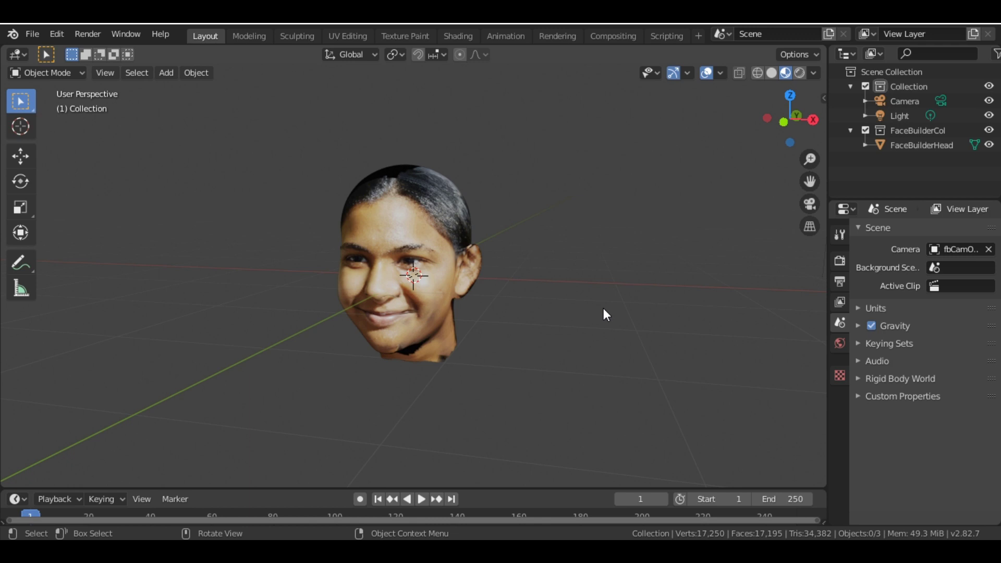
# Subdivide the whole FaceBuilderHead mesh once in Edit Mode and return to Object Mode.
pyautogui.moveTo(784, 148); pyautogui.dragTo(774, 135)
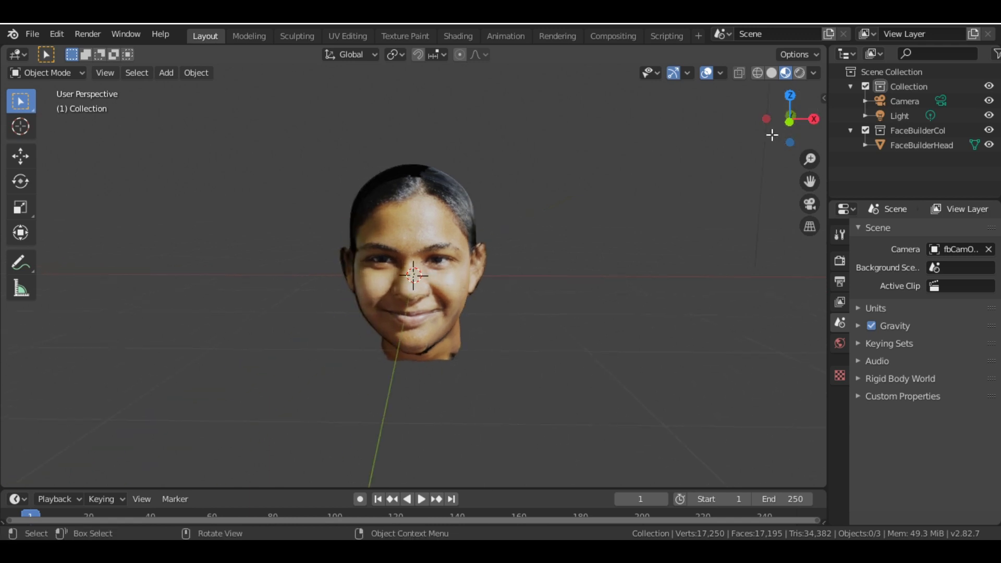
pyautogui.click(422, 241)
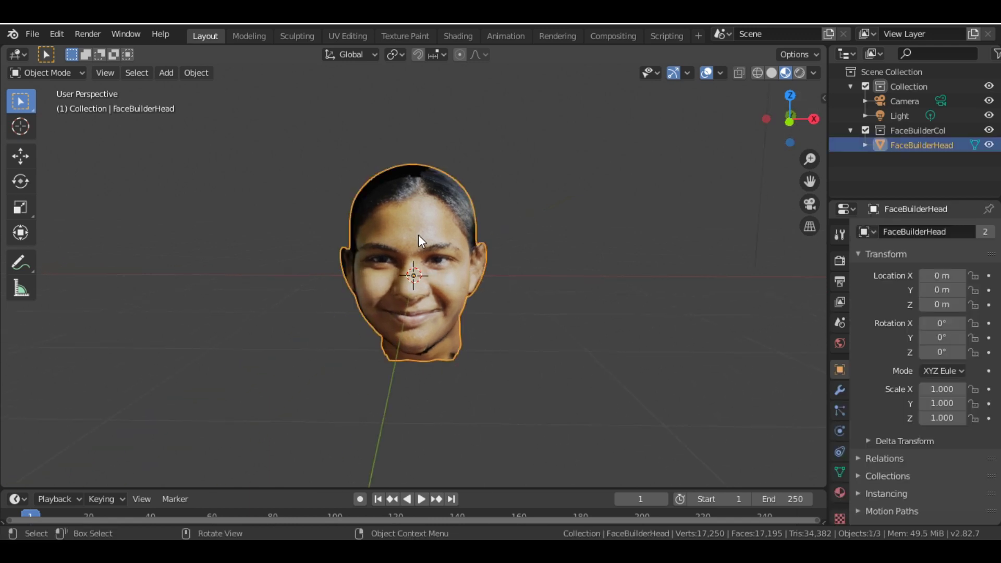
pyautogui.press('Tab')
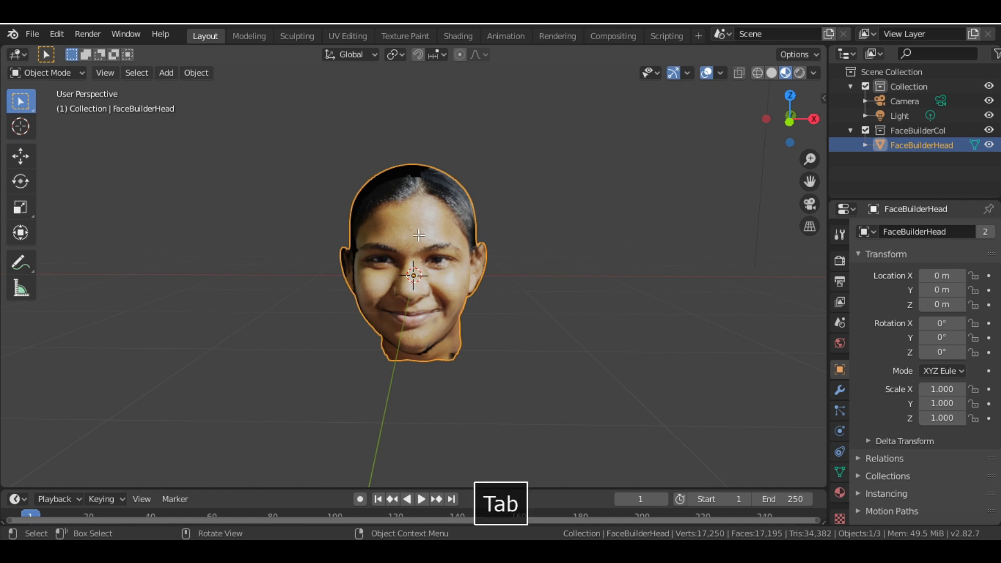
pyautogui.rightClick(418, 234)
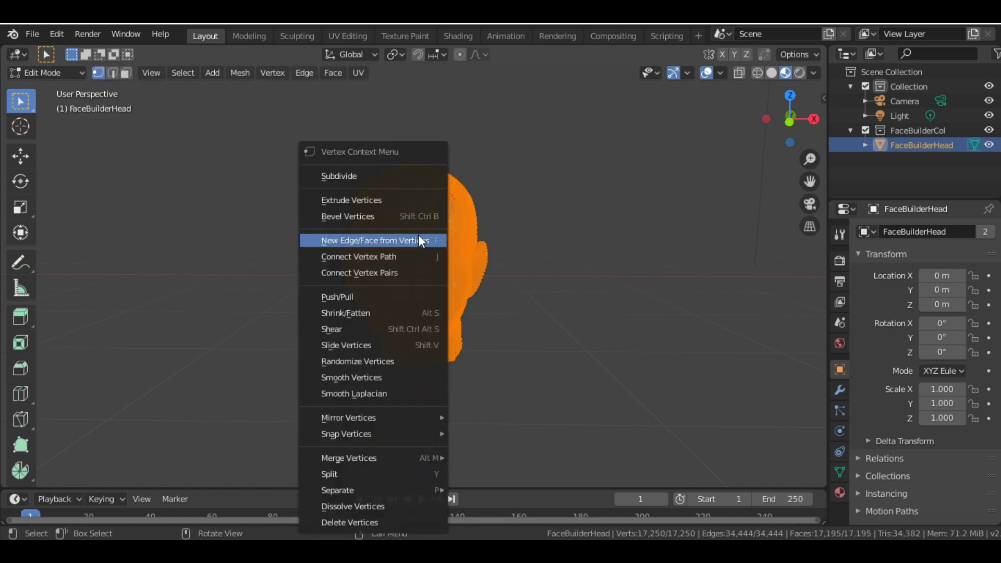
pyautogui.click(392, 176)
pyautogui.press('Tab')
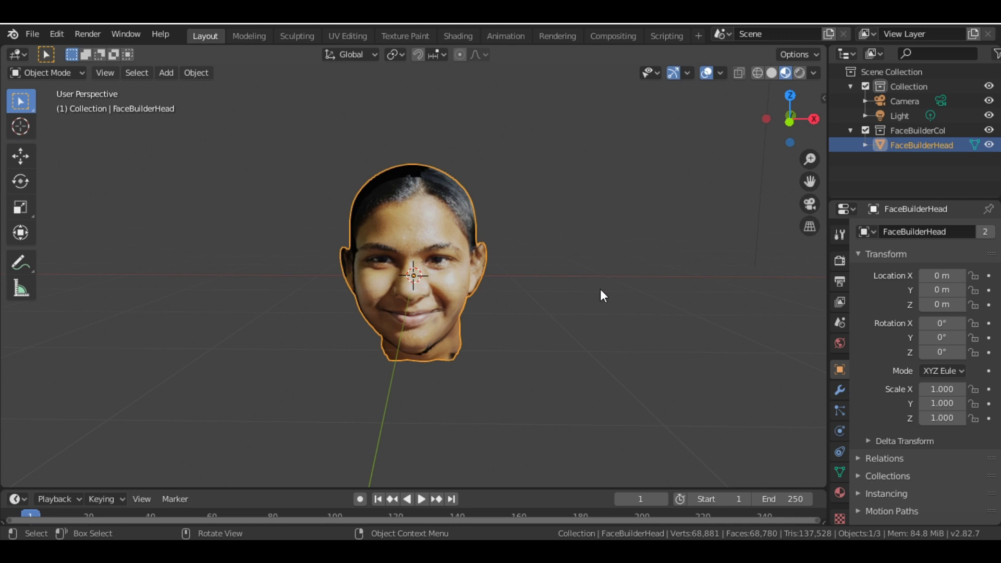
# Add an emitter particle system to the head and set its particle number to 5000.
pyautogui.click(837, 431)
pyautogui.click(838, 453)
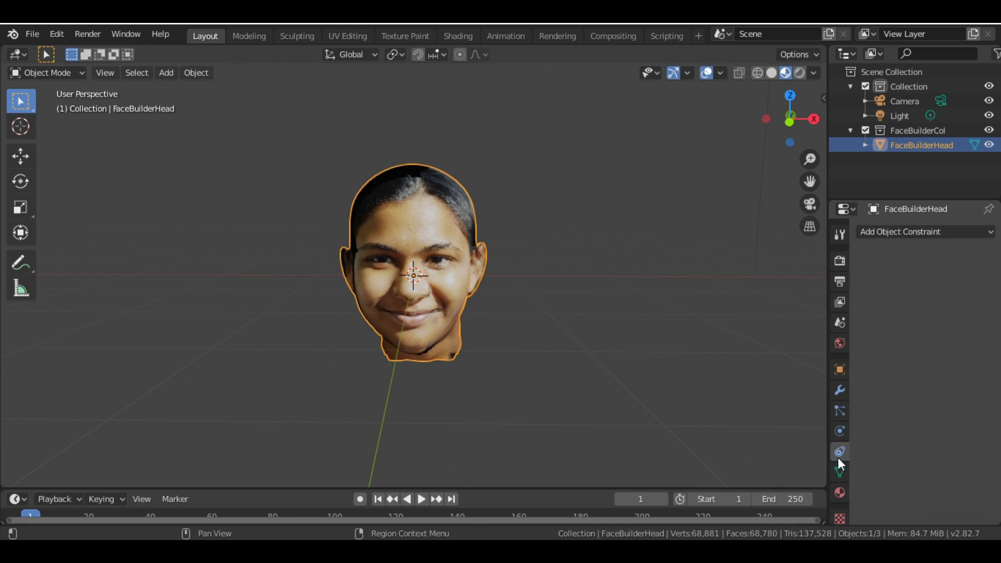
pyautogui.click(843, 413)
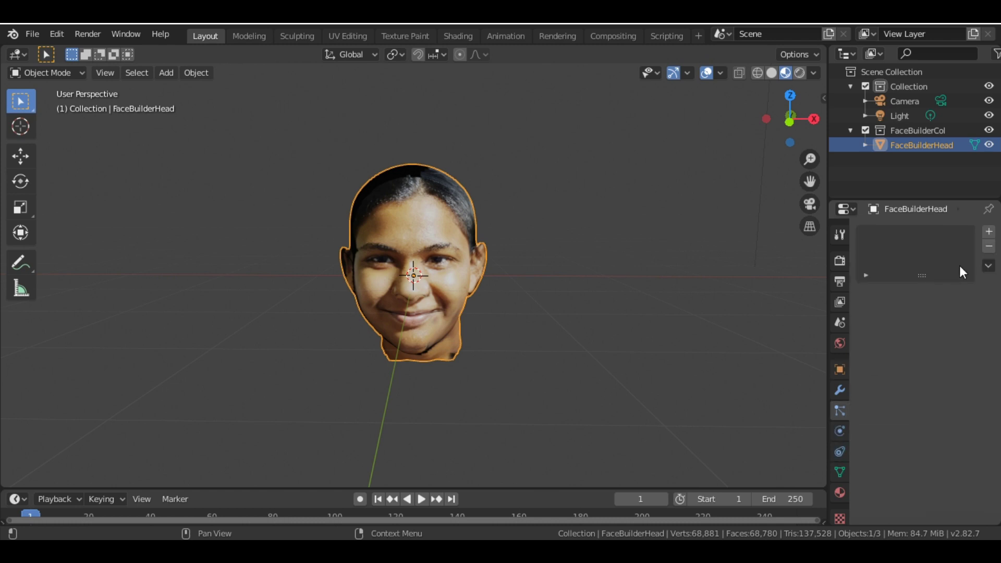
pyautogui.click(989, 232)
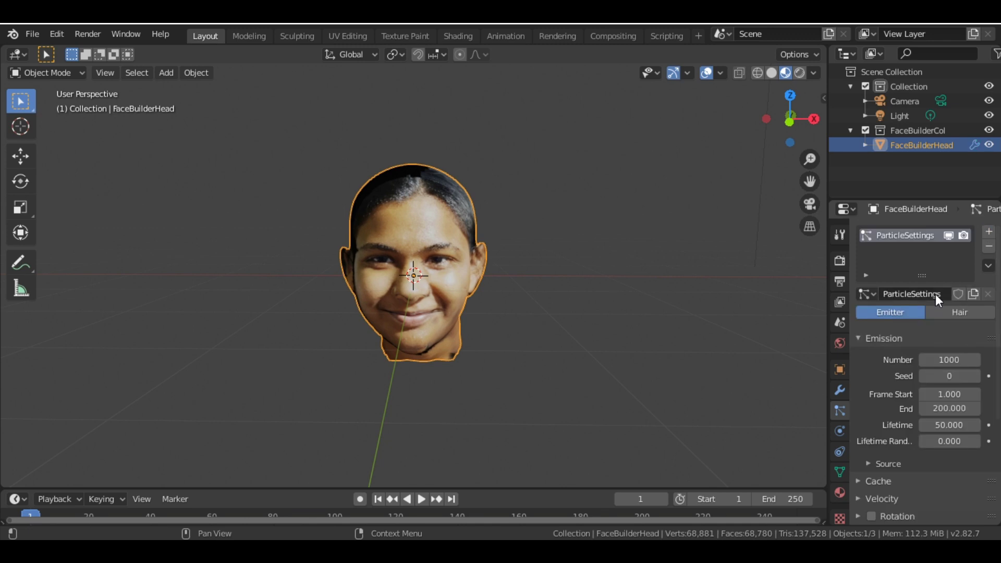
pyautogui.click(946, 360)
pyautogui.write('500')
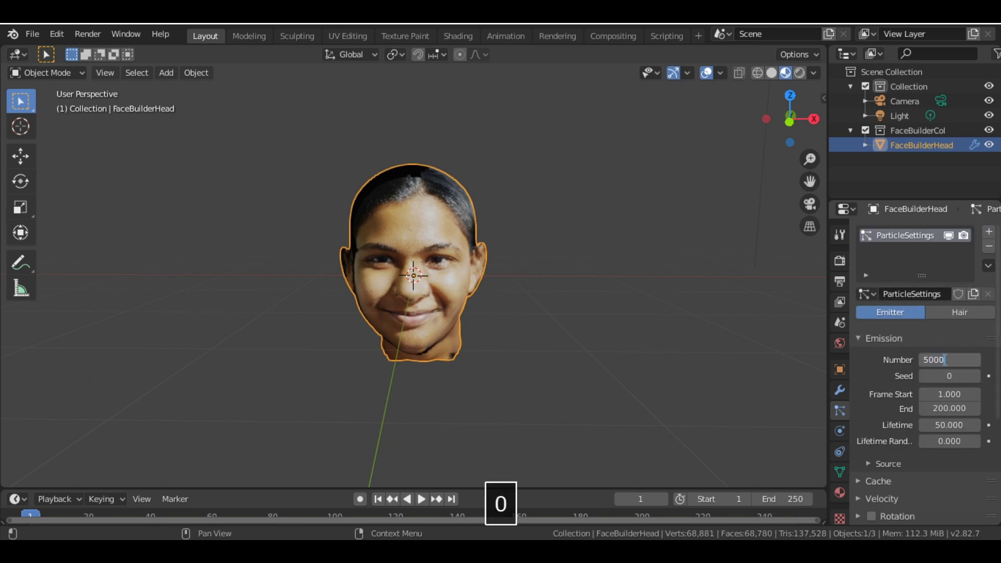
pyautogui.press('Return')
# Set the particle emission's start and end frames to 0 and the particle lifetime to 250.
pyautogui.click(944, 393)
pyautogui.write('1.0')
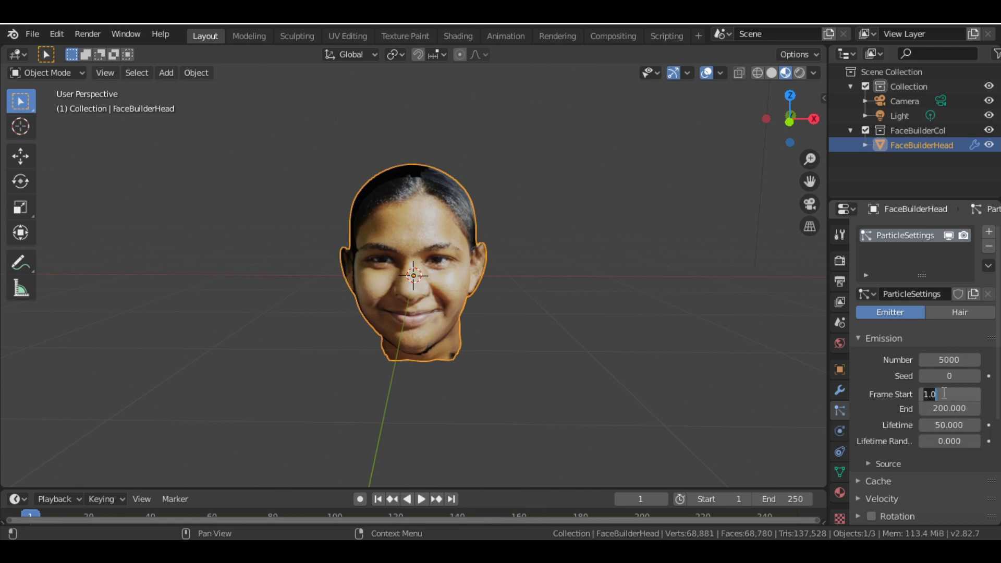
pyautogui.write('0')
pyautogui.press('Return')
pyautogui.click(949, 409)
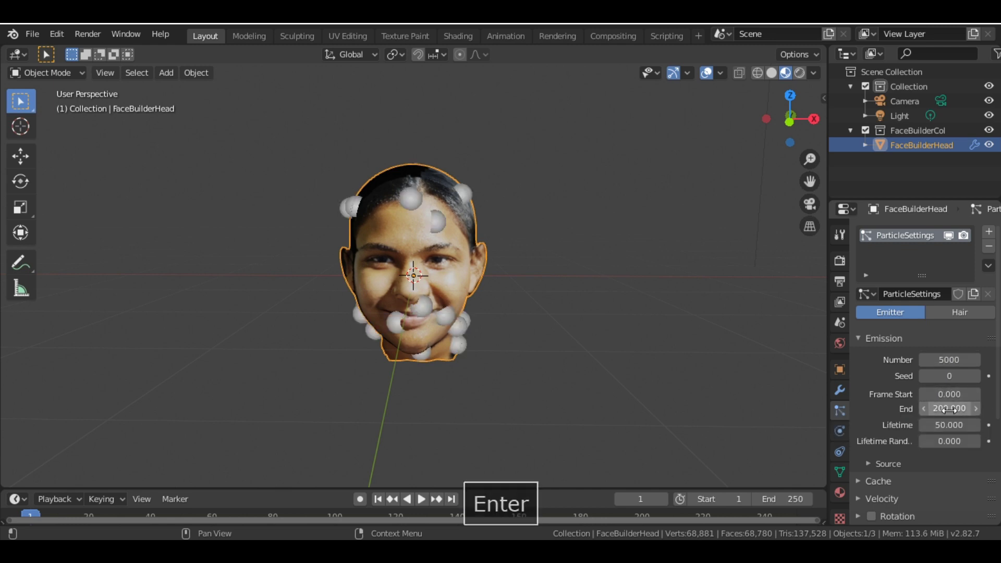
pyautogui.write('0')
pyautogui.press('Return')
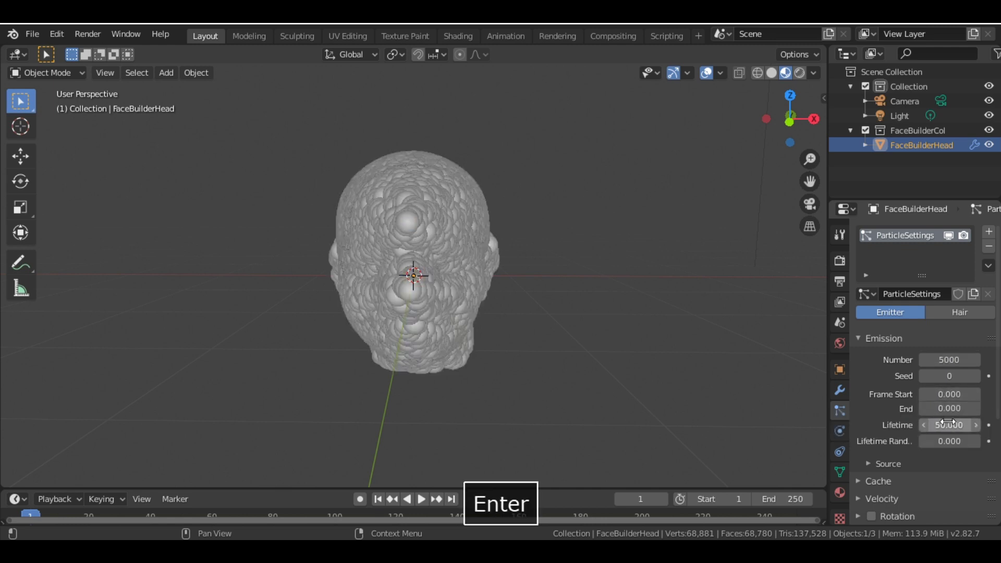
pyautogui.click(949, 425)
pyautogui.write('250')
pyautogui.press('Return')
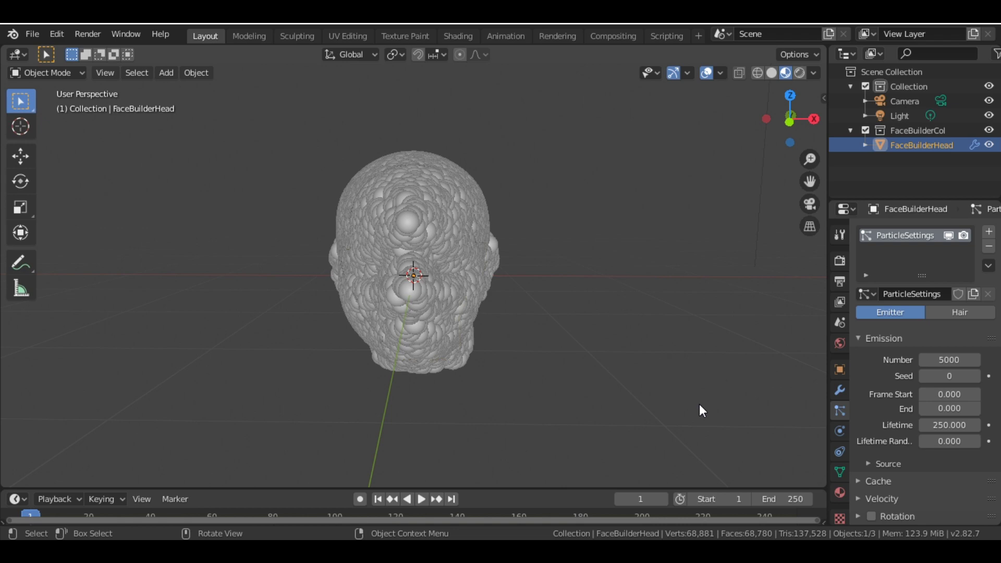
# Play the particle simulation to check its motion, return to the first frame and deselect the head.
pyautogui.press('space')
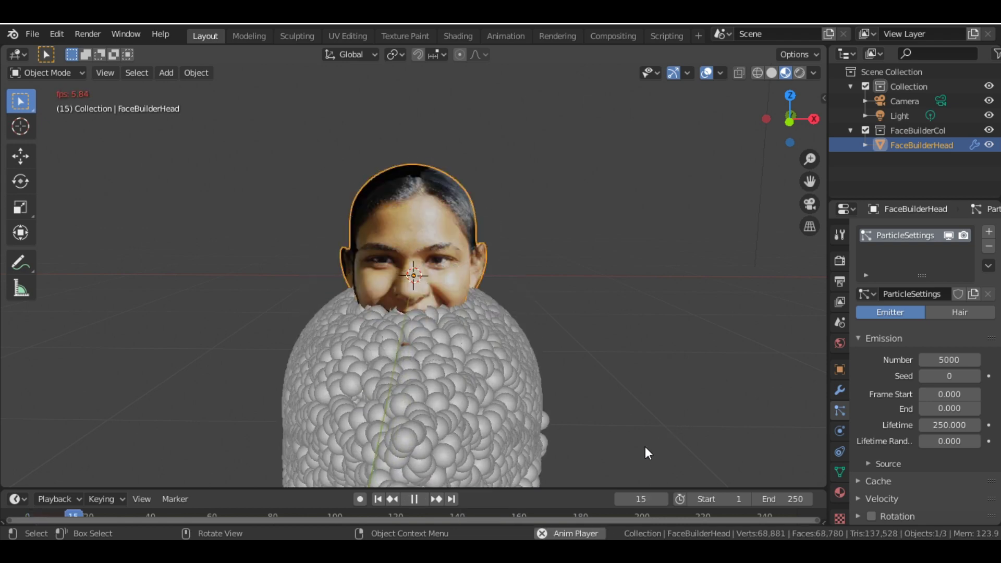
pyautogui.press('space')
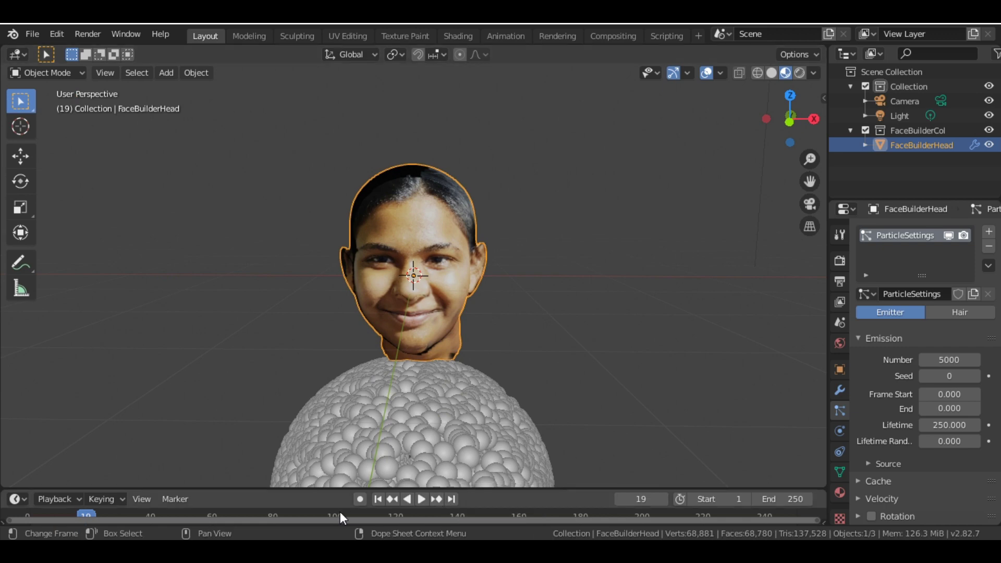
pyautogui.click(376, 500)
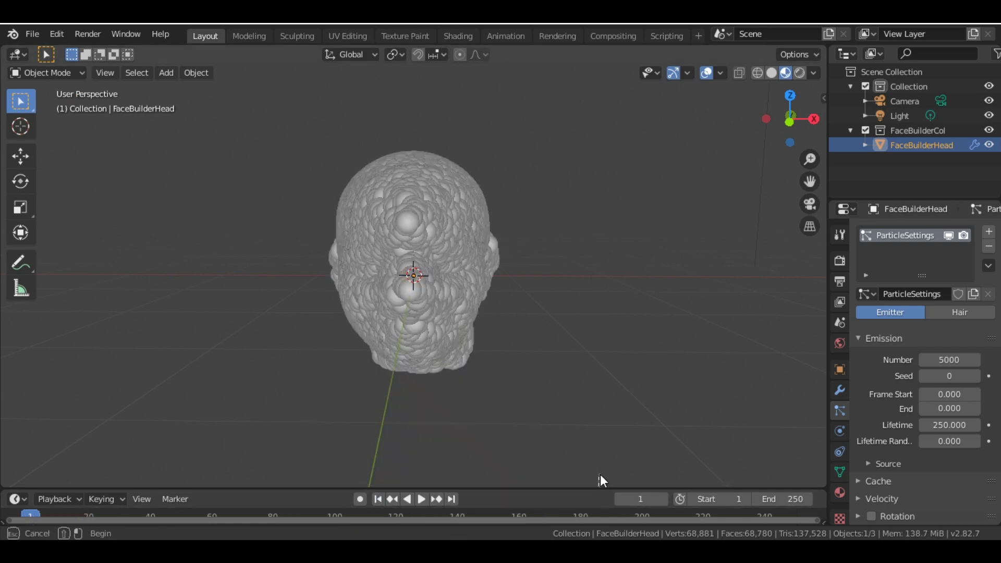
pyautogui.click(599, 475)
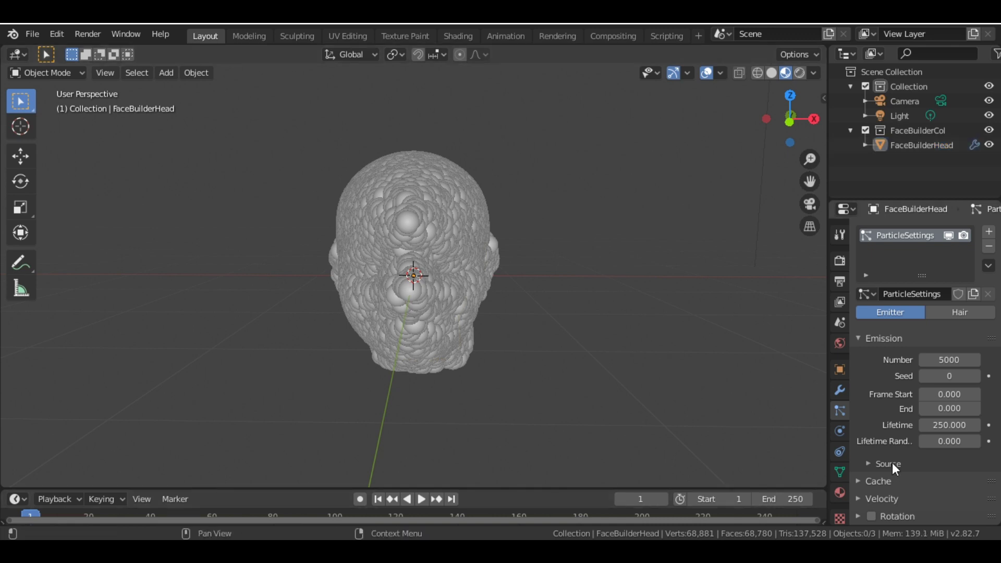
# Set the particles' normal velocity to 0 m/s.
pyautogui.scroll(-5, 893, 465)
pyautogui.scroll(2, 893, 462)
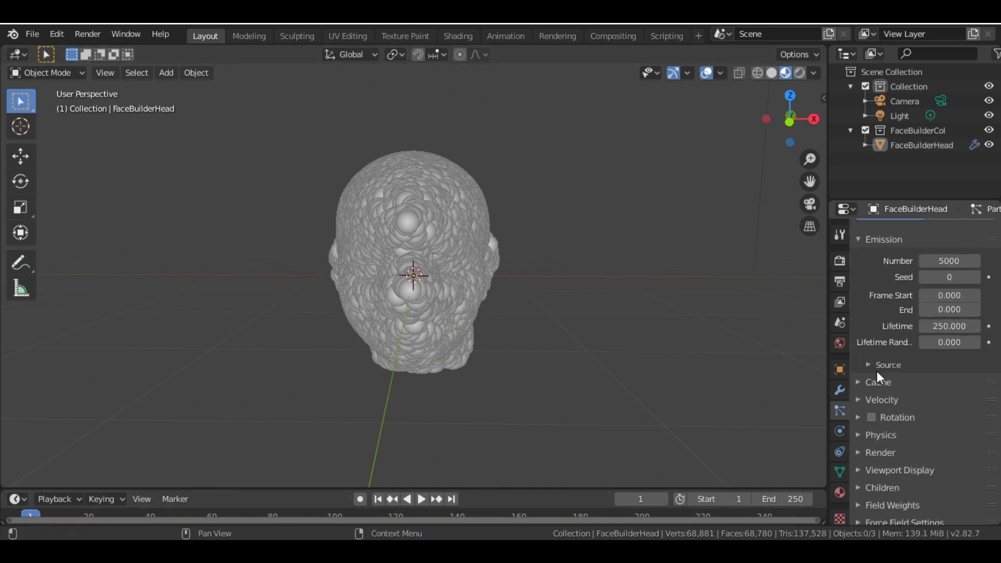
pyautogui.click(867, 400)
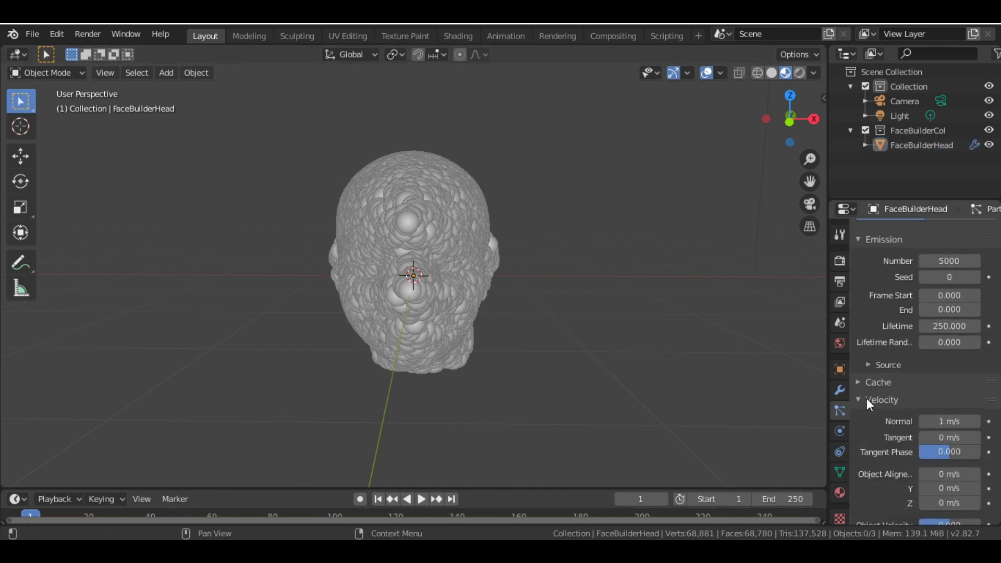
pyautogui.click(954, 421)
pyautogui.write('0')
pyautogui.press('Return')
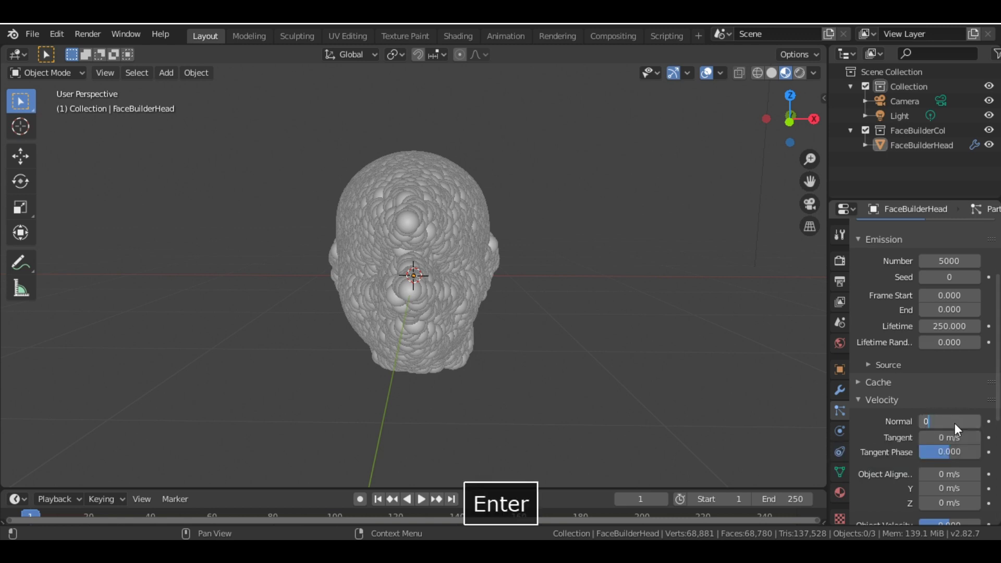
# Play back the particles' motion with zero normal velocity and return to the first frame.
pyautogui.scroll(-10, 955, 423)
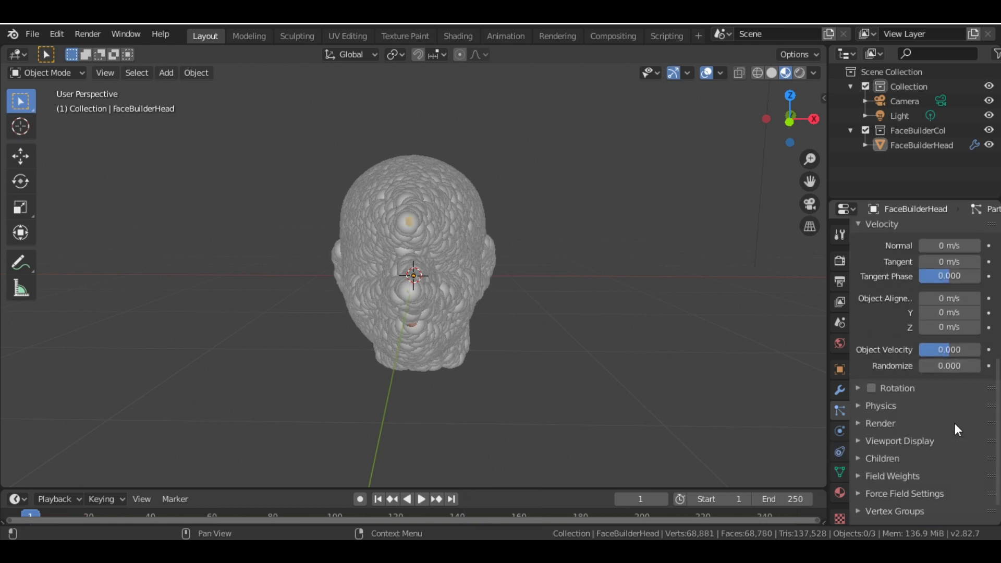
pyautogui.press('space')
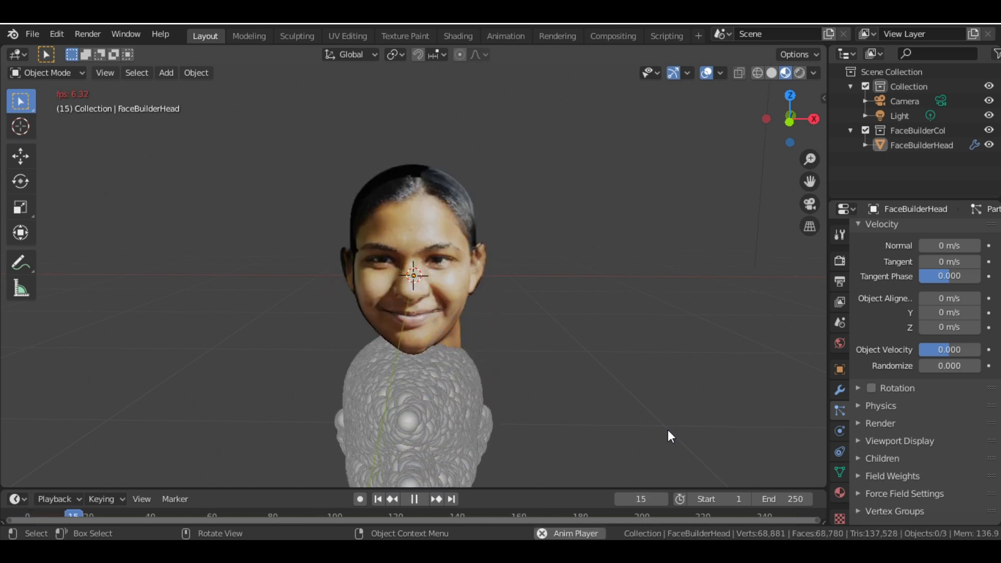
pyautogui.press('space')
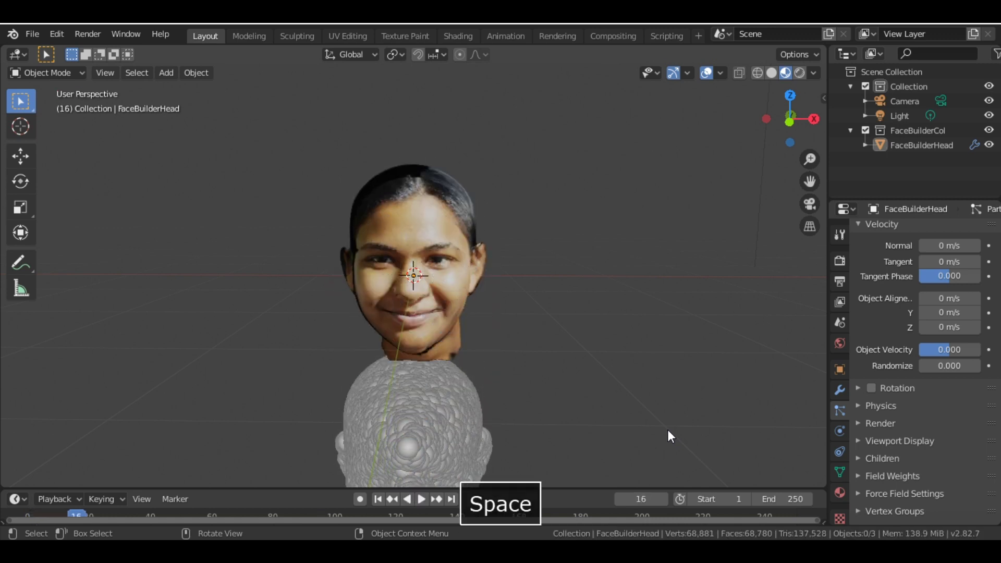
pyautogui.click(382, 500)
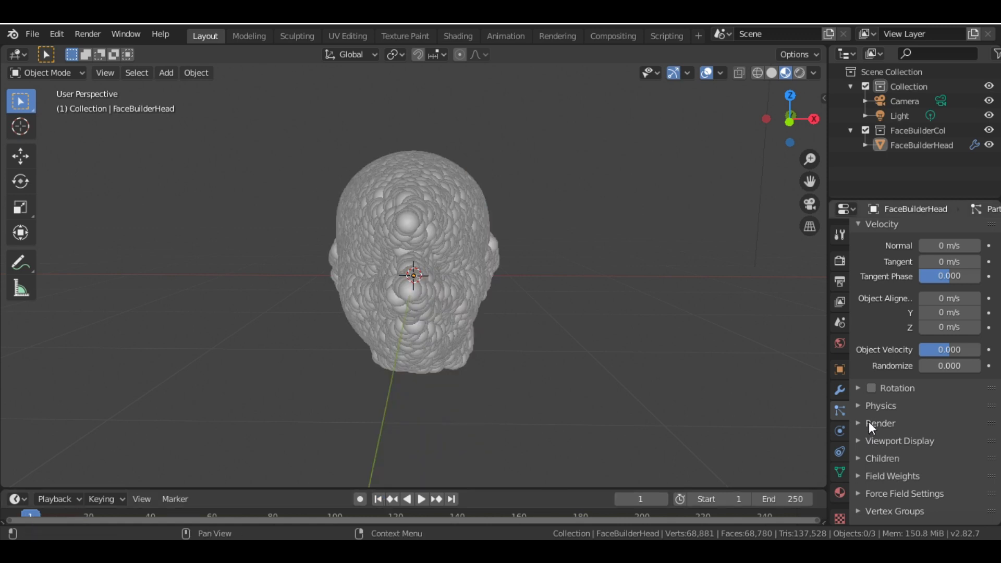
# Set the particle system's gravity field weight to 0, preview the simulation and return to the first frame.
pyautogui.click(868, 477)
pyautogui.scroll(-10, 928, 466)
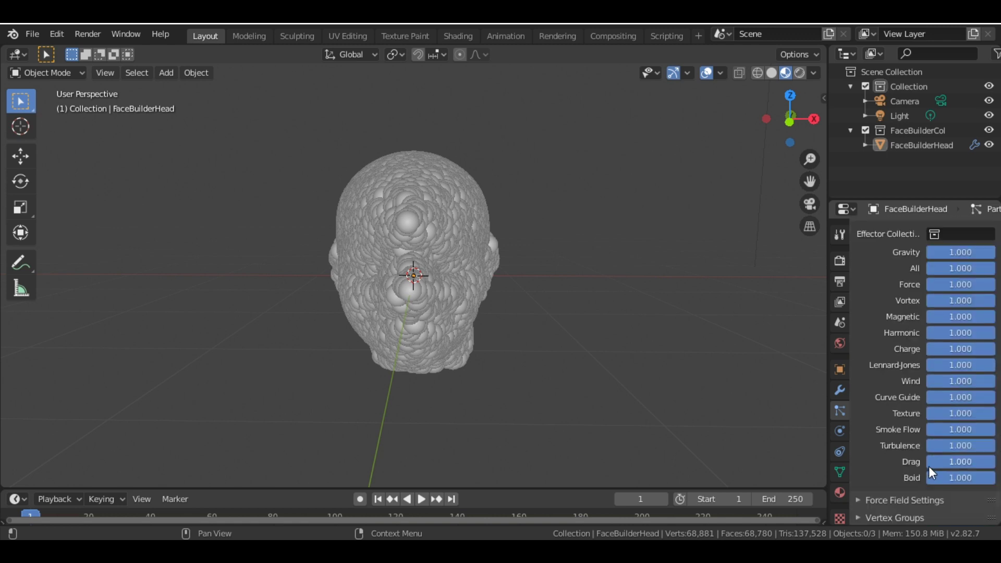
pyautogui.click(972, 253)
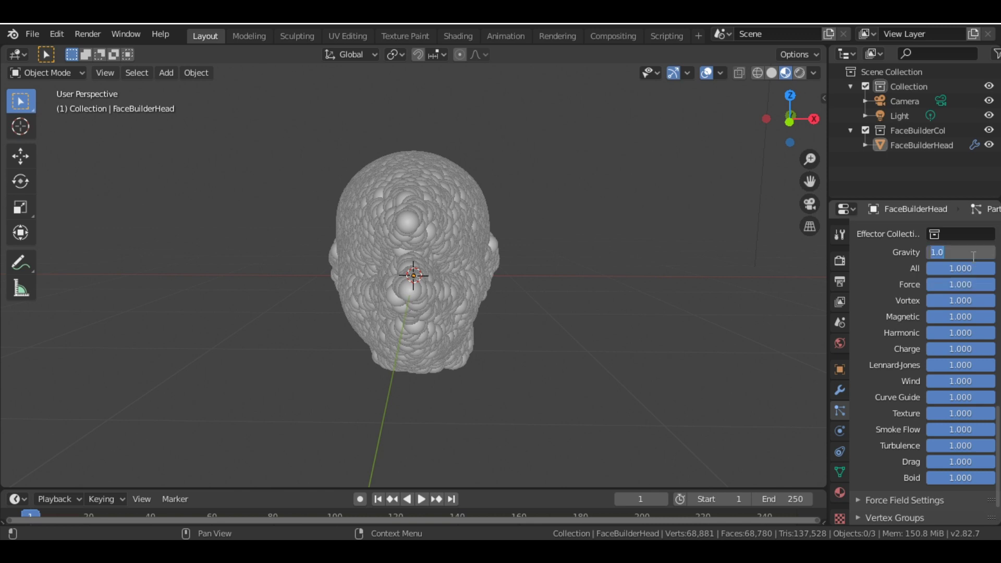
pyautogui.write('0')
pyautogui.press('Return')
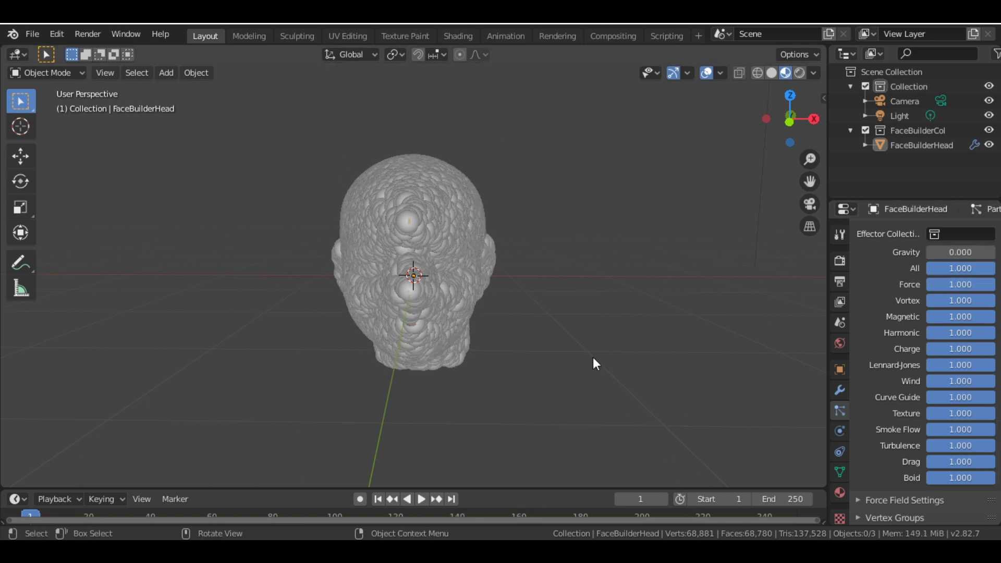
pyautogui.press('space')
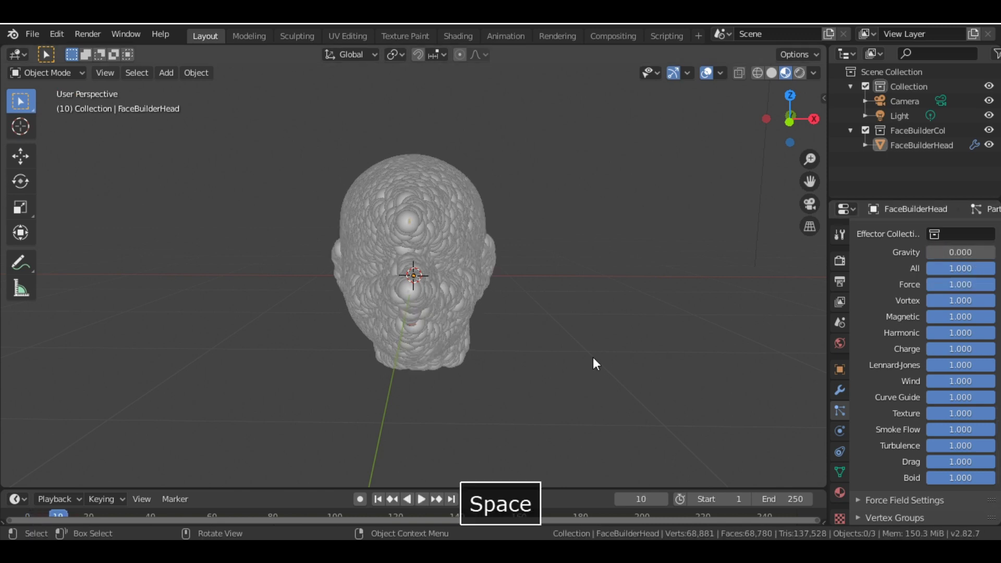
pyautogui.click(380, 499)
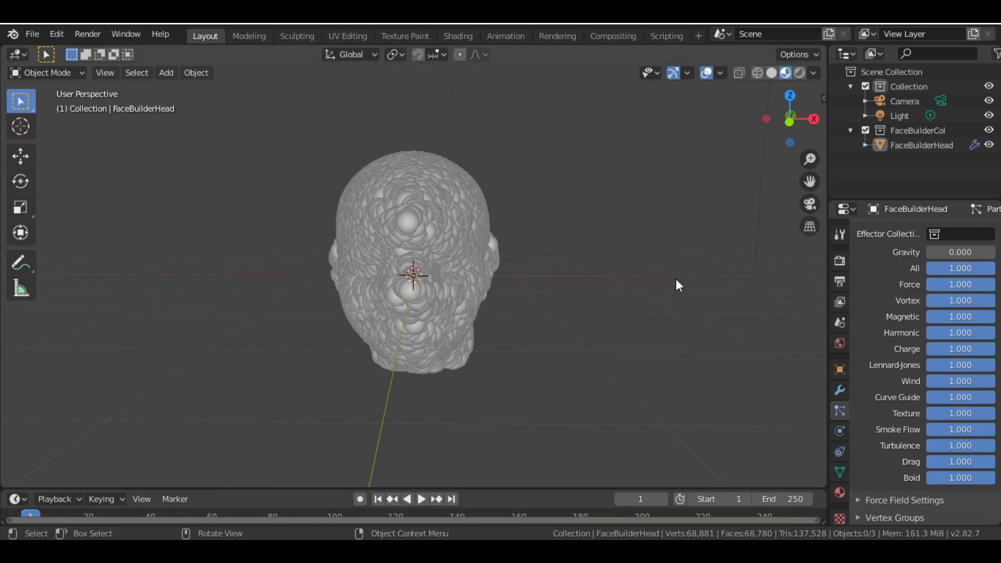
# Add a Turbulence force field, move it beside the head to about X 1.79 m, and scale it up to about 4.88.
pyautogui.scroll(-2, 678, 285)
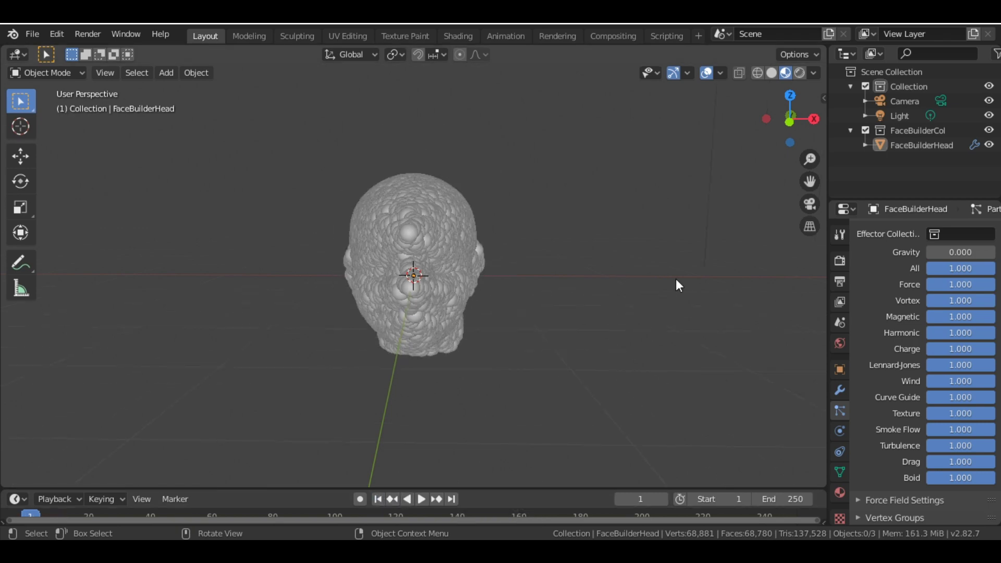
pyautogui.hotkey('shift', 'a')
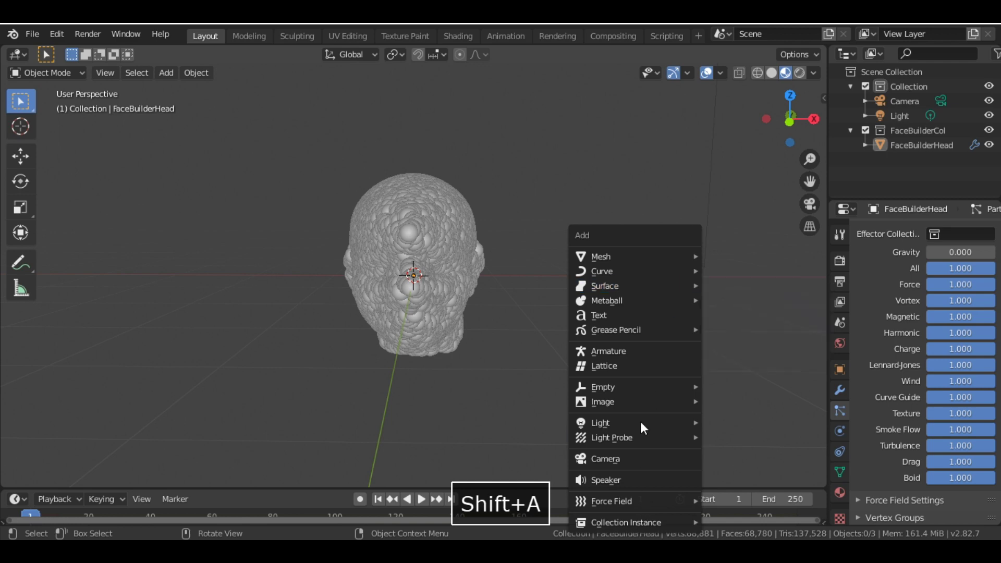
pyautogui.moveTo(645, 505)
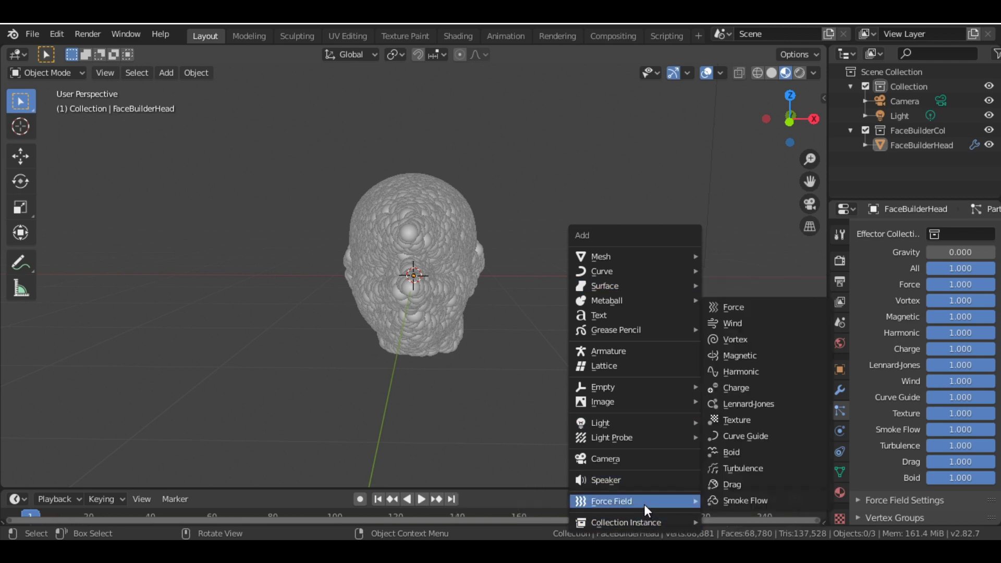
pyautogui.click(744, 469)
pyautogui.press('g')
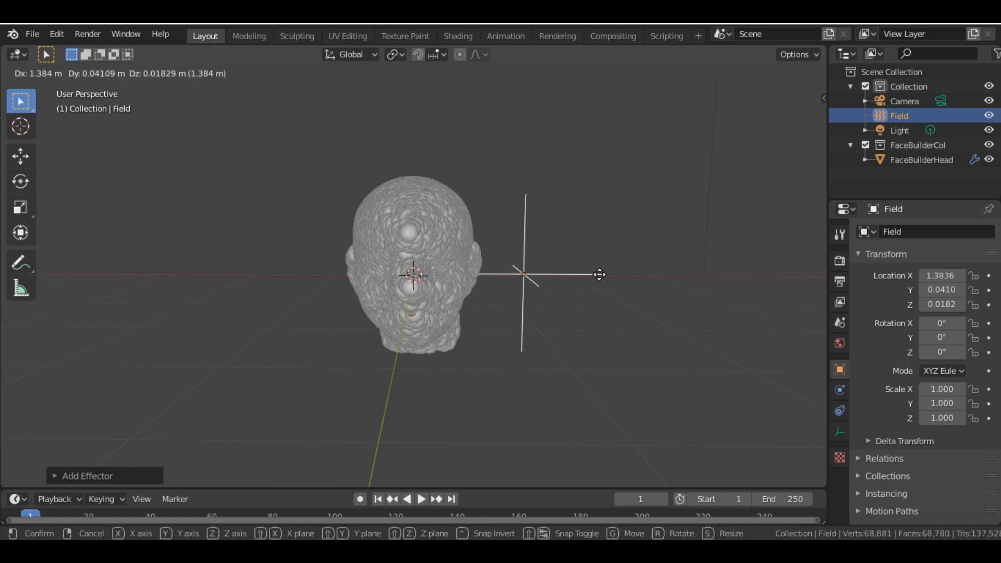
pyautogui.click(631, 276)
pyautogui.press('s')
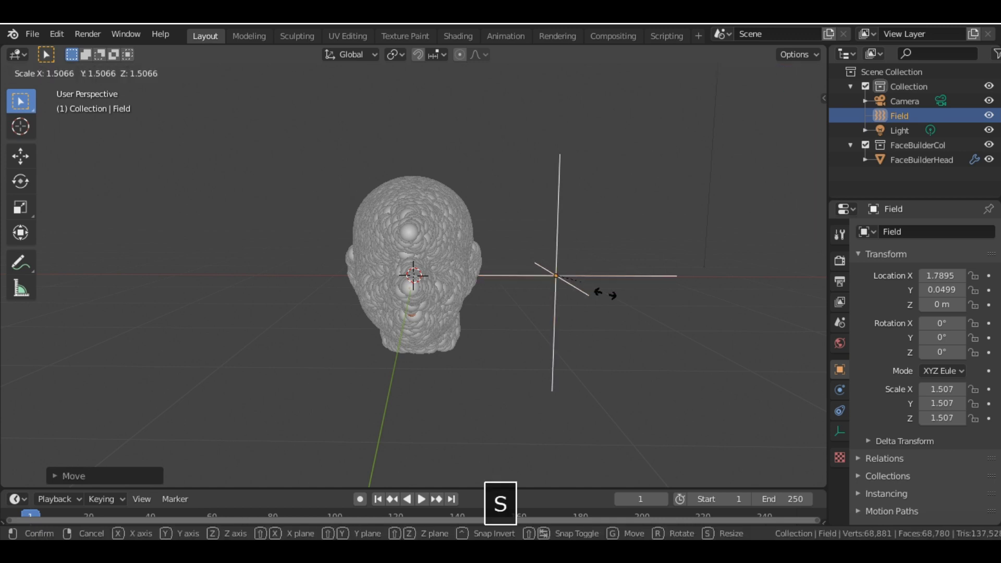
pyautogui.click(634, 305)
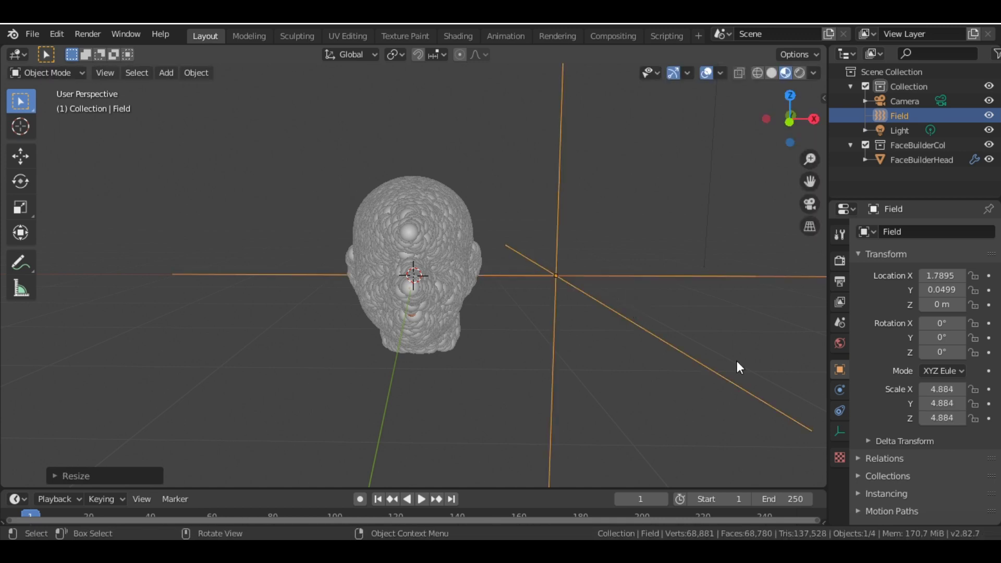
# Set the turbulence field's strength to 3 and deselect it.
pyautogui.click(840, 391)
pyautogui.click(952, 379)
pyautogui.write('3')
pyautogui.press('Return')
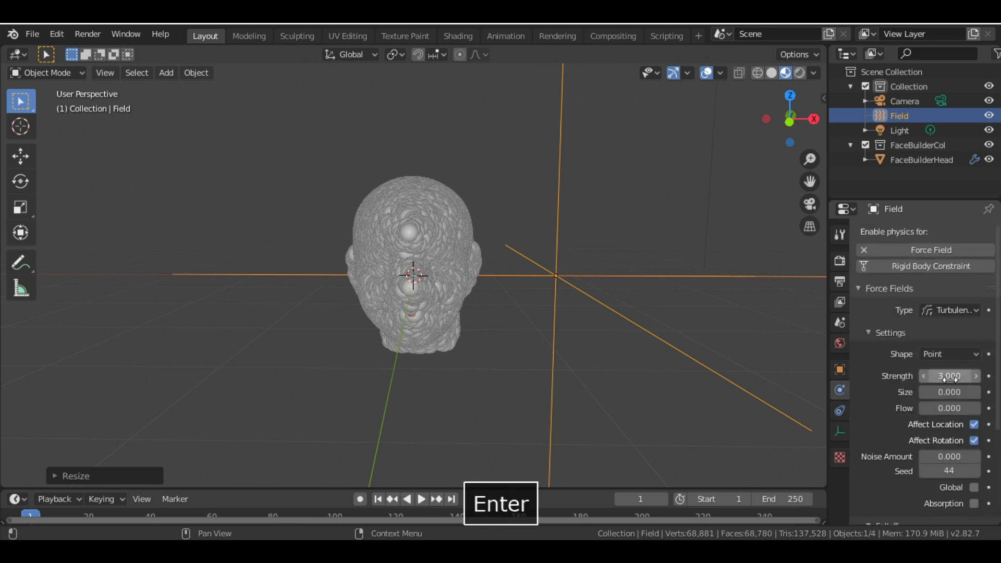
pyautogui.click(757, 374)
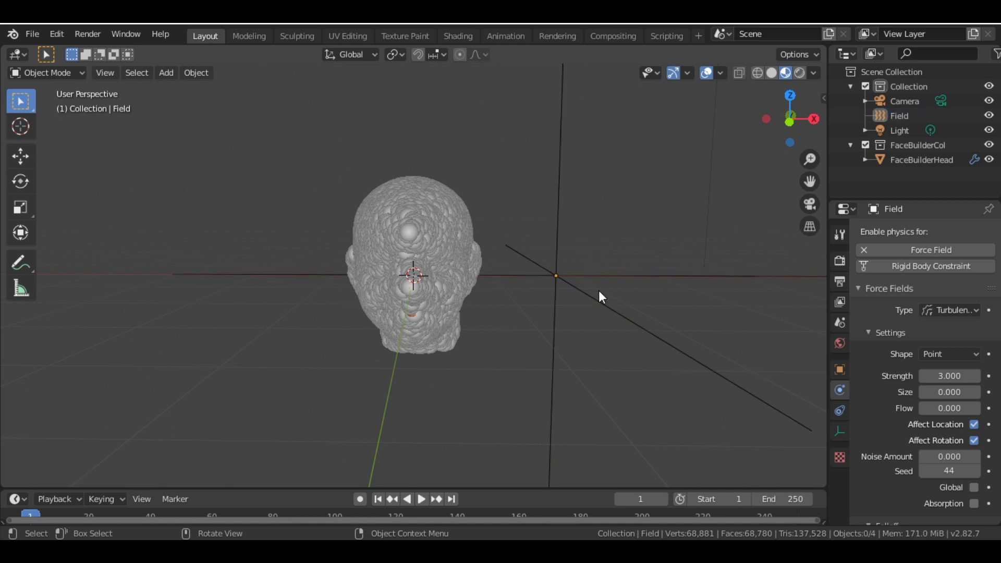
# Preview the particles' motion under the turbulence field and return to the first frame.
pyautogui.press('space')
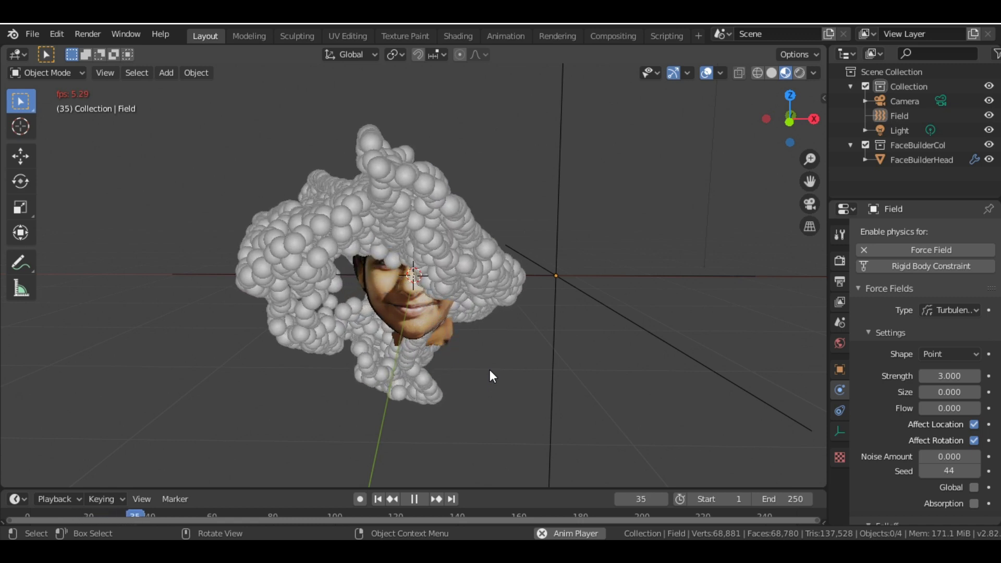
pyautogui.press('space')
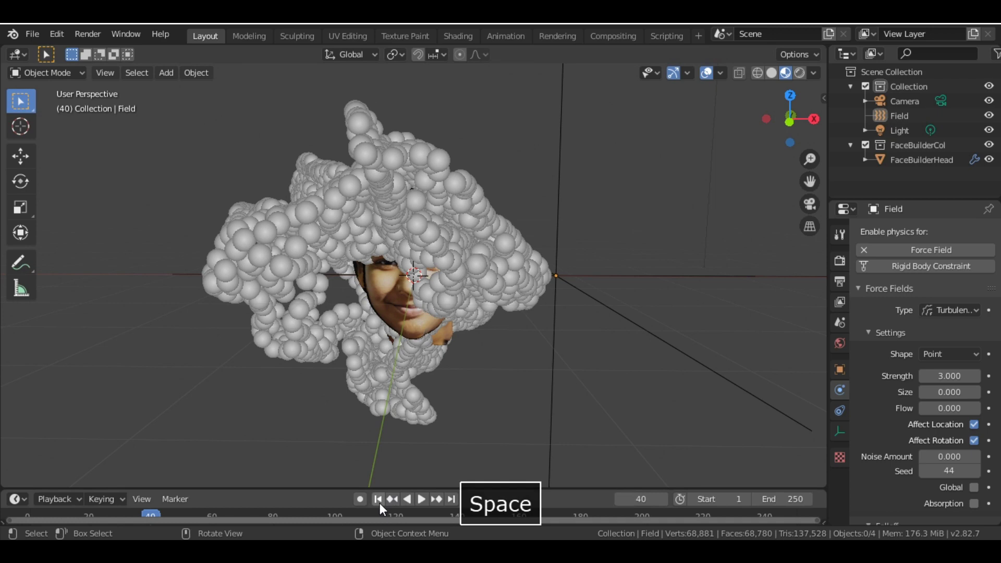
pyautogui.click(379, 499)
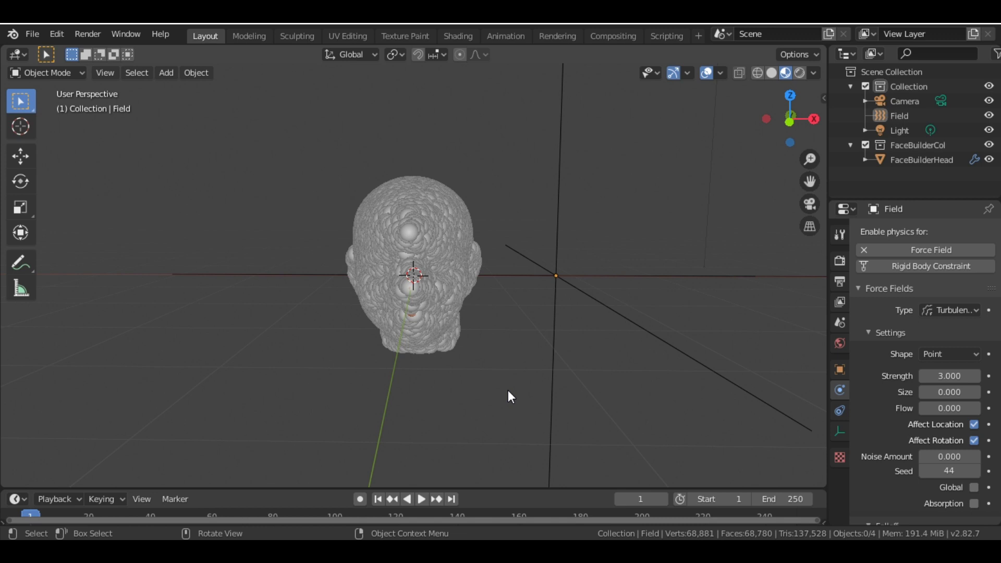
# Add a cube around the head and scale it uniformly to about 1.256.
pyautogui.hotkey('shift', 'a')
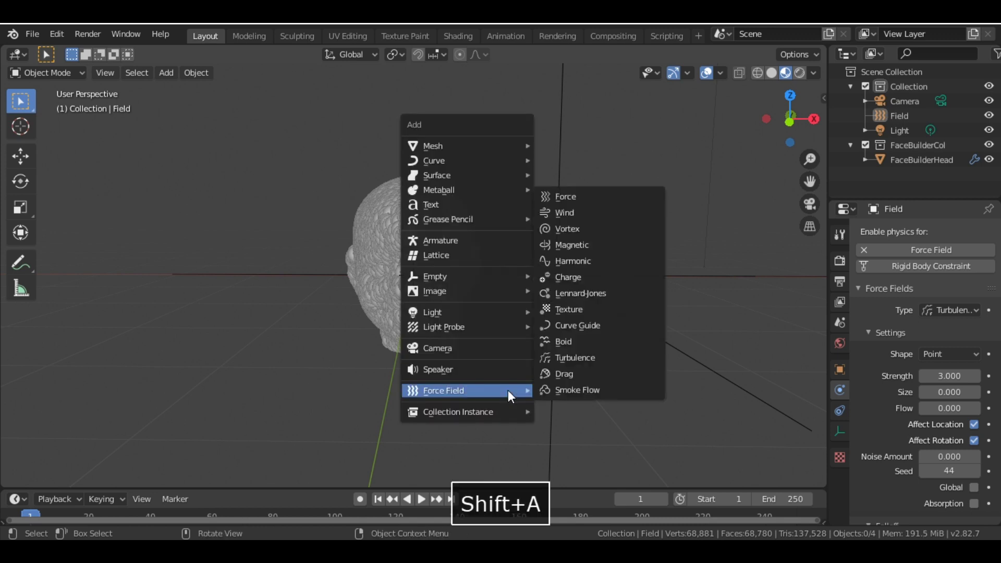
pyautogui.moveTo(496, 145)
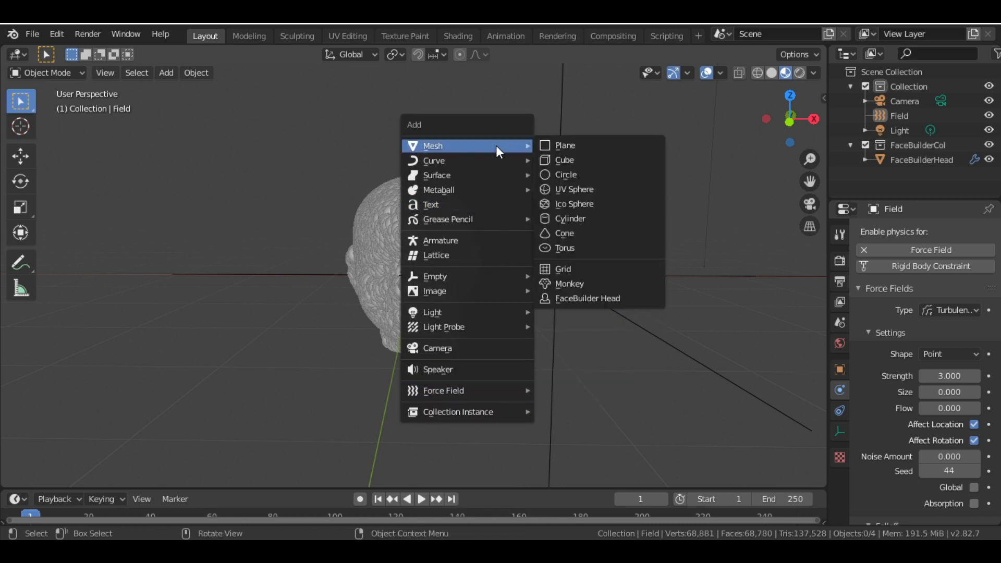
pyautogui.click(633, 163)
pyautogui.press('s')
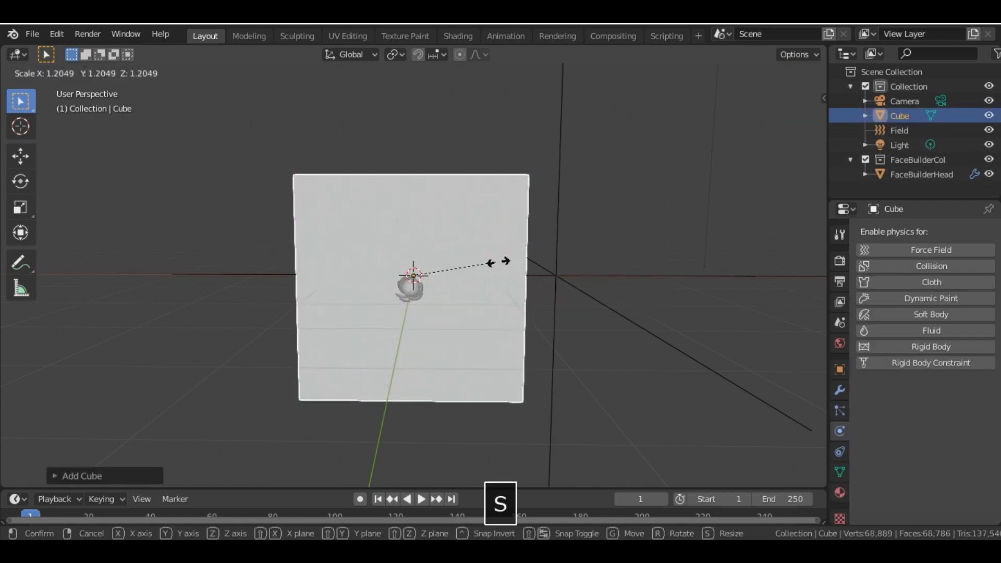
pyautogui.click(503, 262)
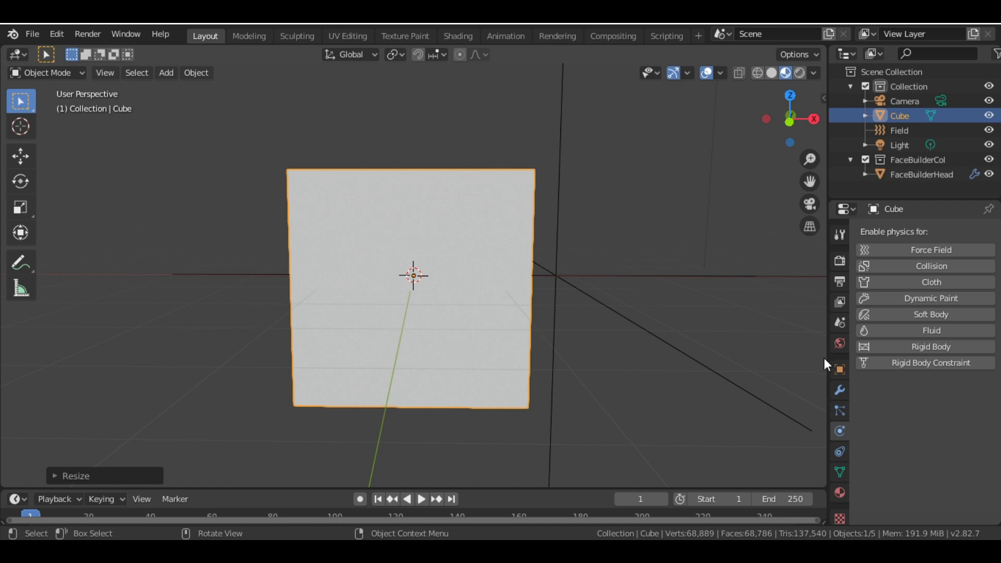
# Set the cube's viewport display to Bounds.
pyautogui.click(839, 369)
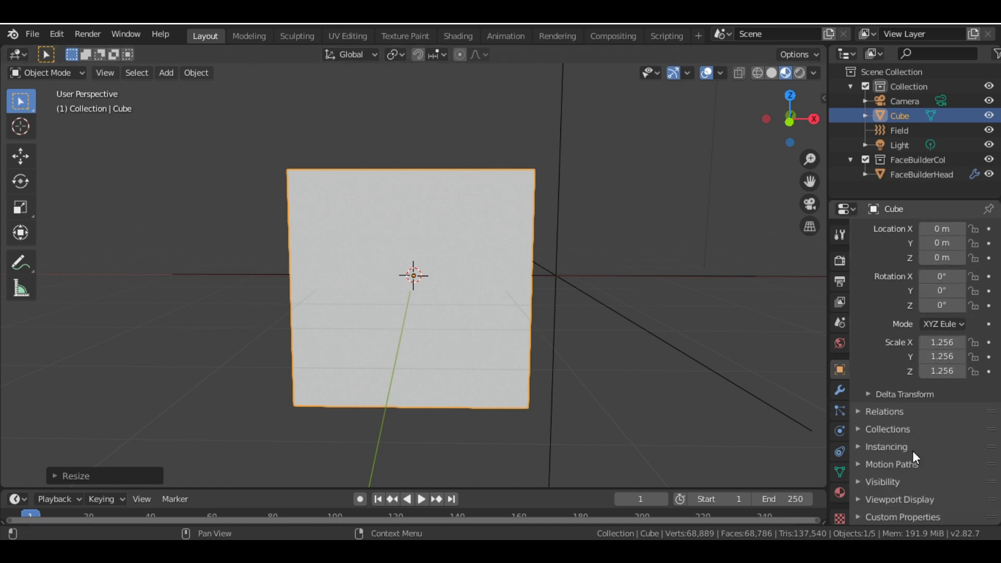
pyautogui.click(899, 496)
pyautogui.scroll(-5, 899, 496)
pyautogui.click(945, 465)
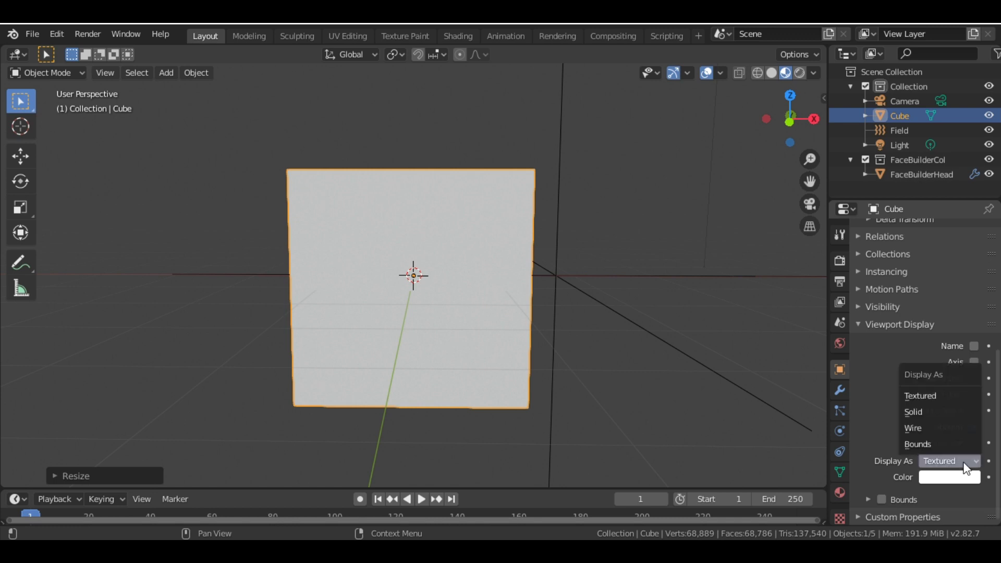
pyautogui.click(943, 442)
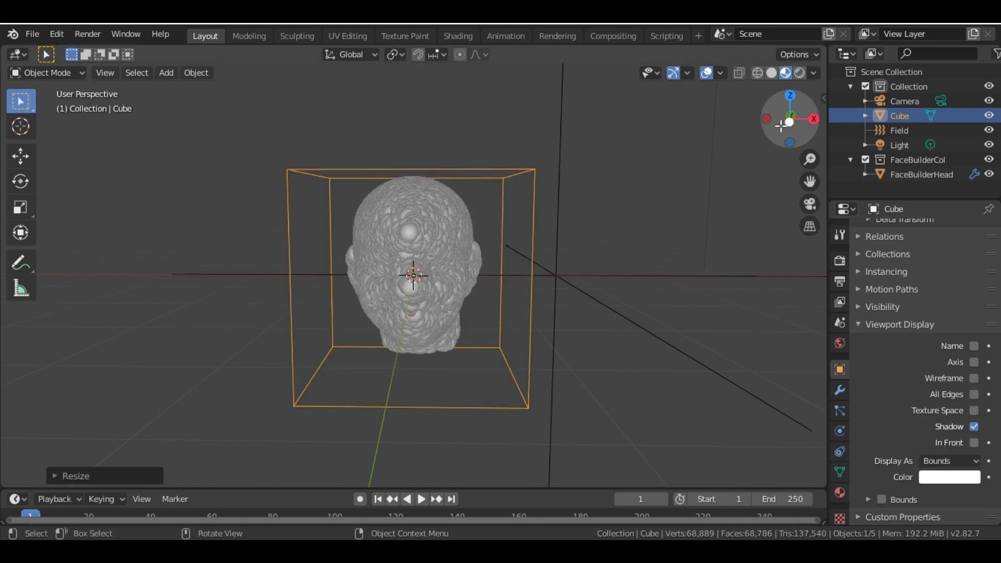
# Move the cube about 0.2 m in negative Y and slightly up along Z so it encloses the head centrally.
pyautogui.moveTo(780, 134); pyautogui.dragTo(805, 125)
pyautogui.press('g')
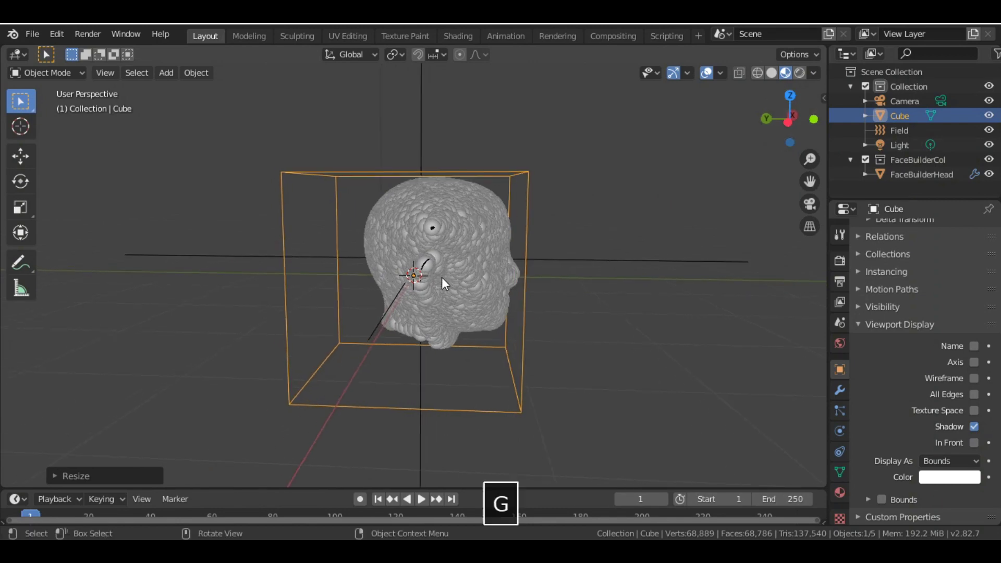
pyautogui.press('y')
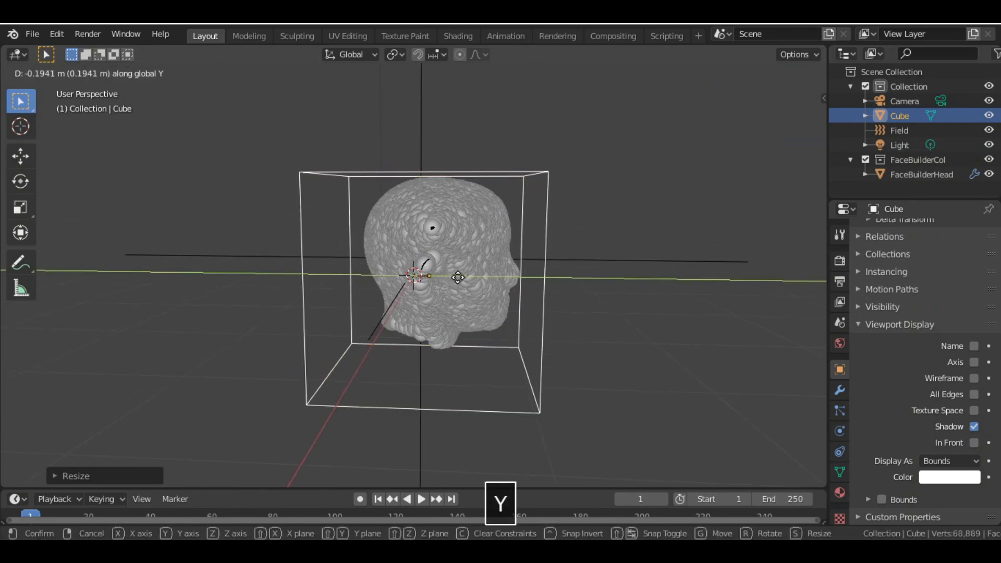
pyautogui.click(460, 282)
pyautogui.press('g')
pyautogui.press('z')
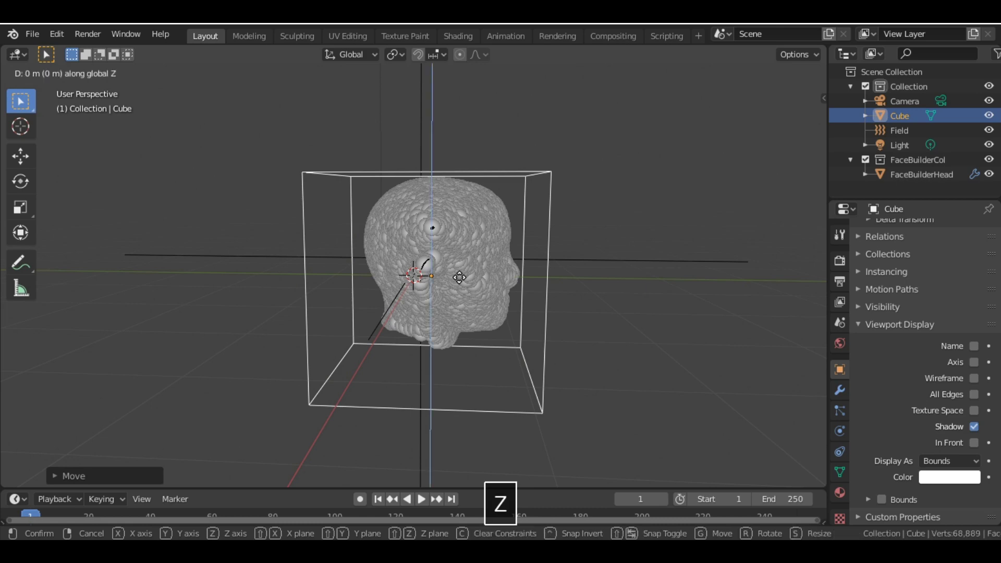
pyautogui.click(459, 264)
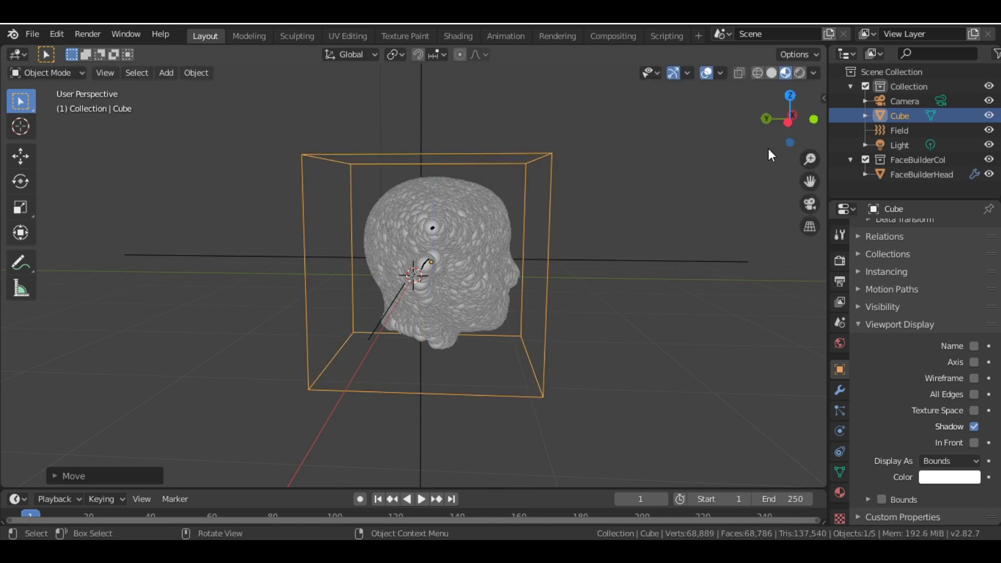
pyautogui.moveTo(782, 128); pyautogui.dragTo(708, 208)
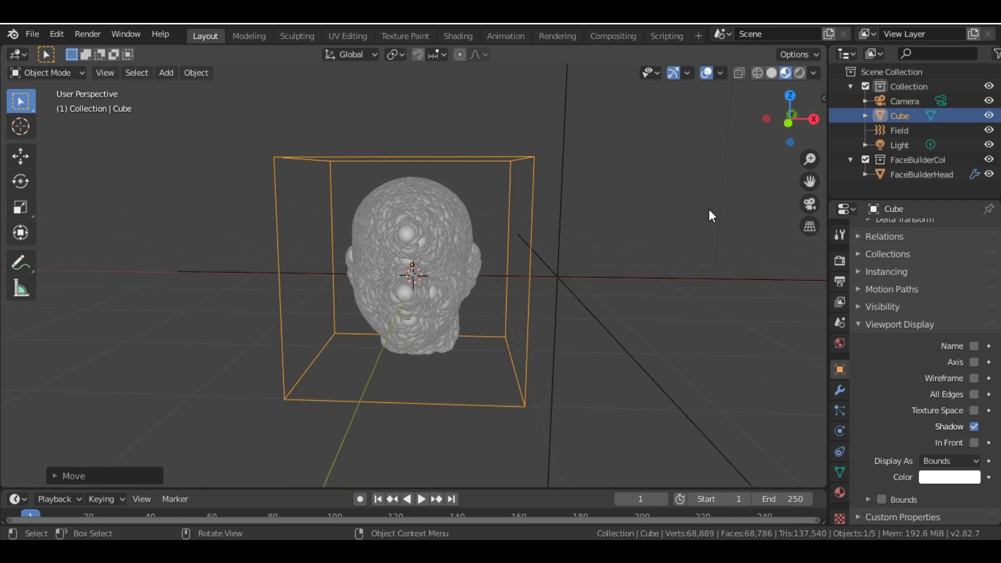
# Enable Collision physics on the cube.
pyautogui.scroll(-6, 709, 208)
pyautogui.scroll(6, 709, 209)
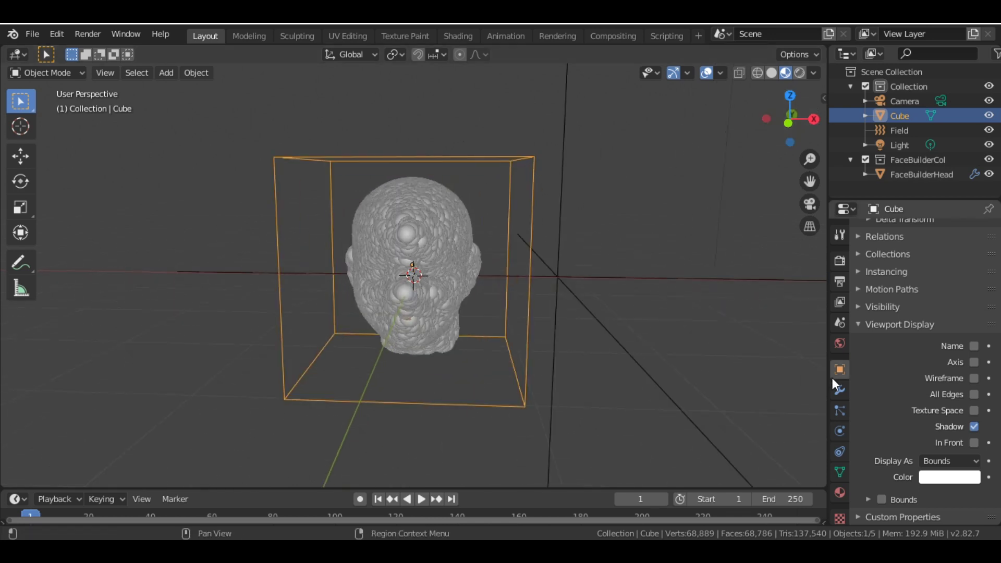
pyautogui.click(839, 390)
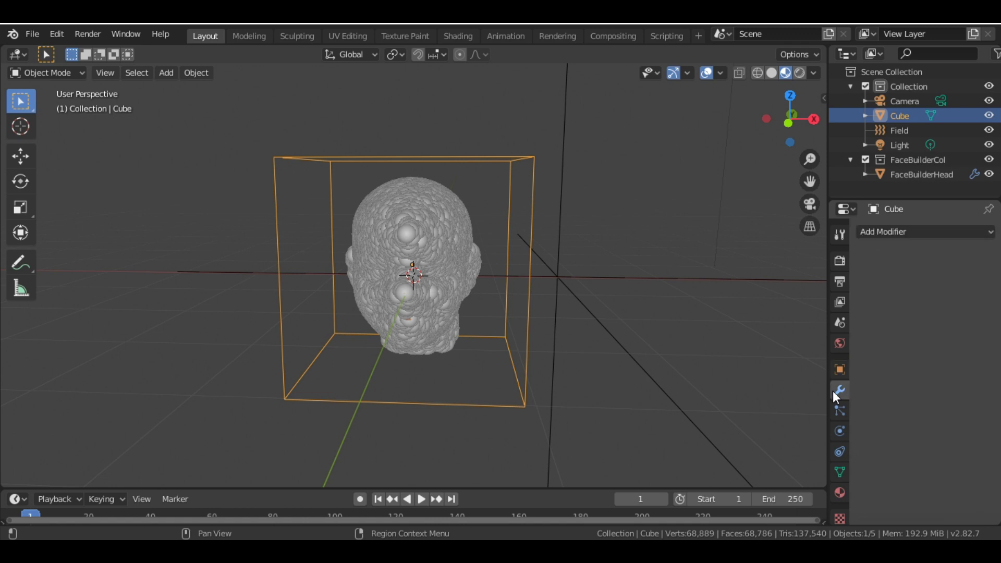
pyautogui.click(839, 432)
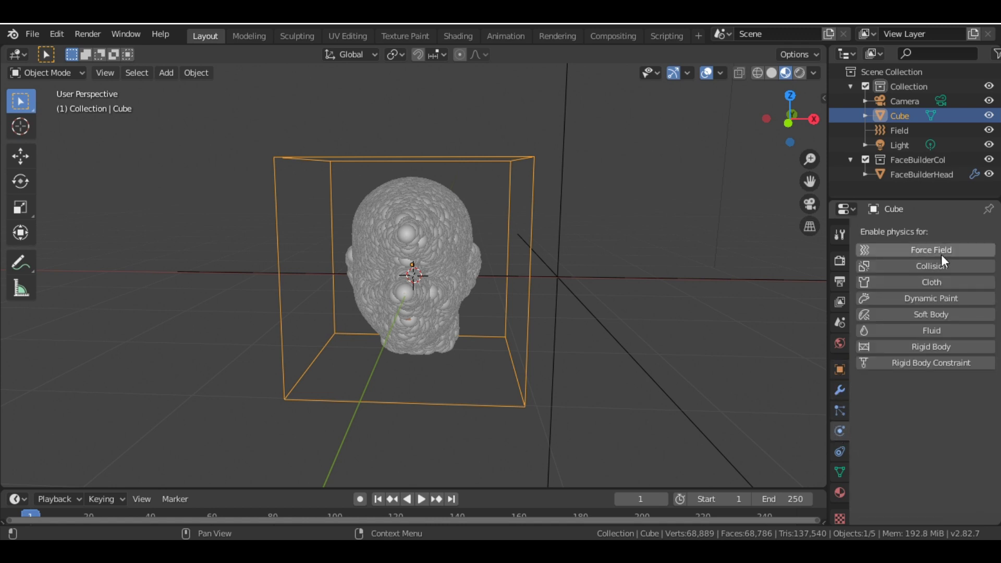
pyautogui.click(936, 267)
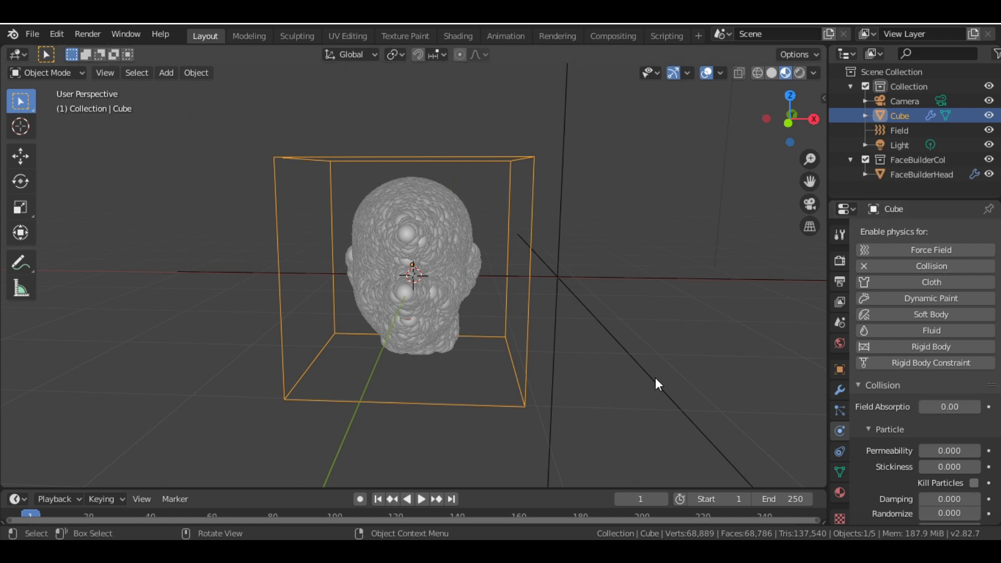
# Play the simulation to check how the particles interact with the collision cube and return to the first frame.
pyautogui.press('space')
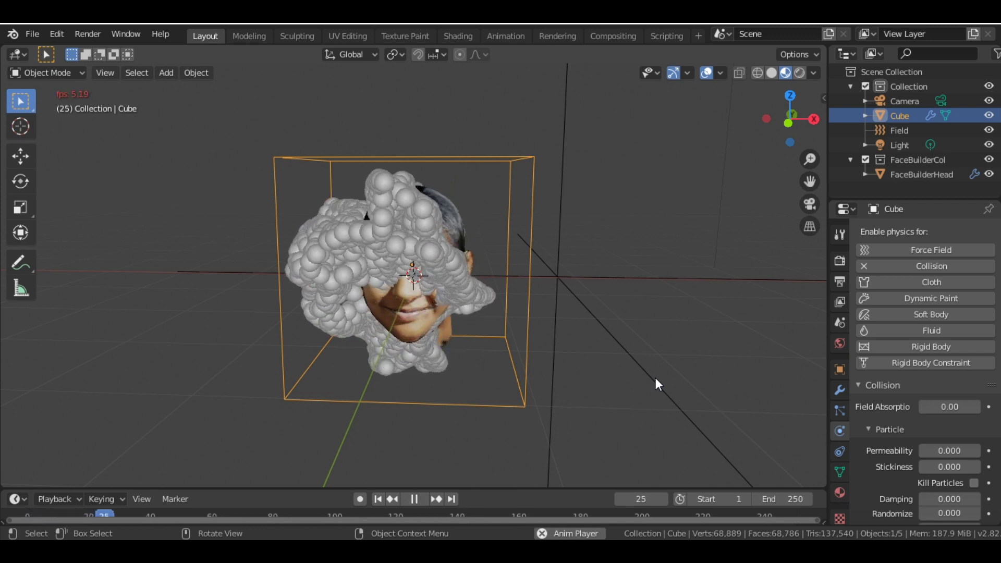
pyautogui.press('space')
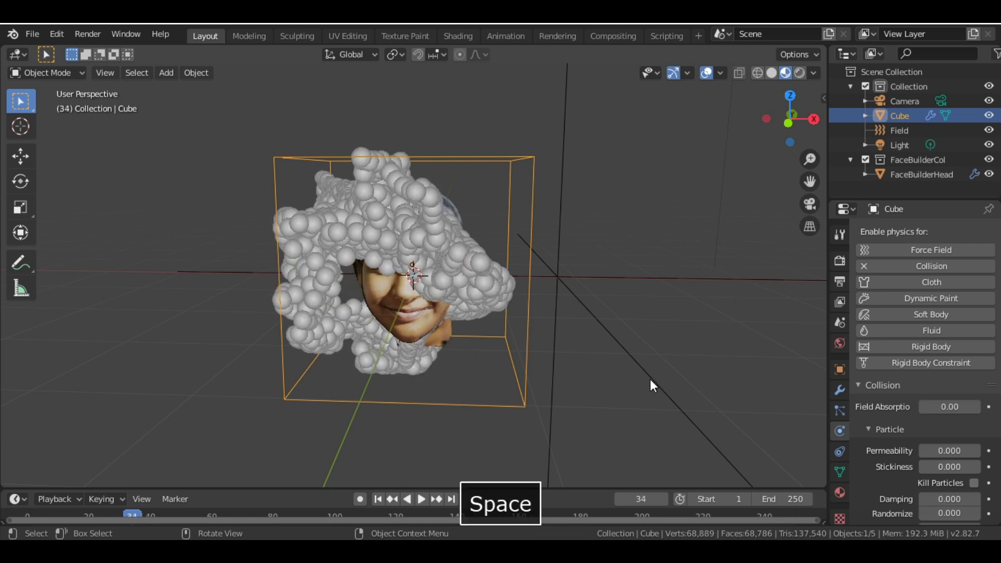
pyautogui.click(380, 498)
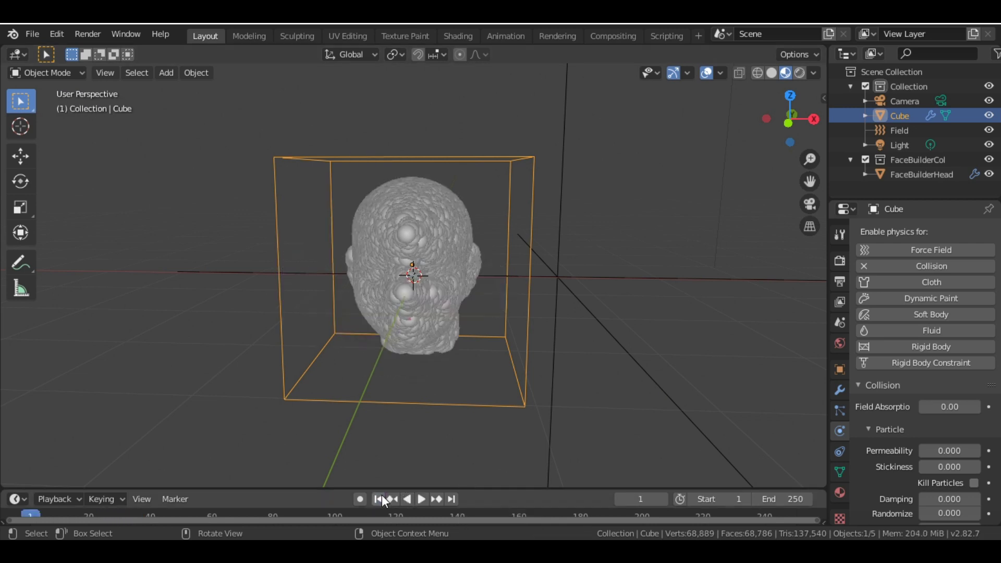
# Set the cube's collision field absorption to 1 and its particle permeability to 1.
pyautogui.click(952, 410)
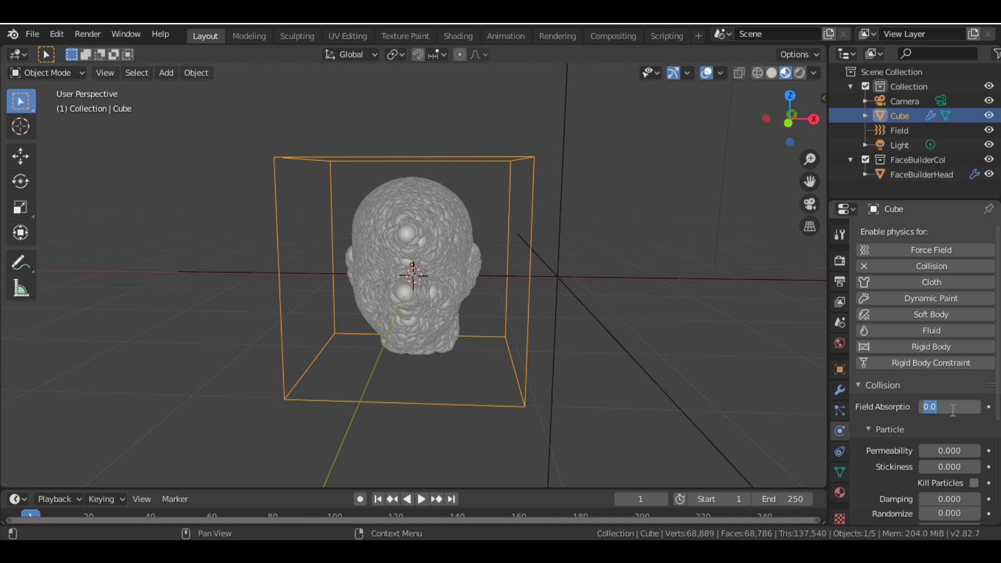
pyautogui.write('1')
pyautogui.press('Return')
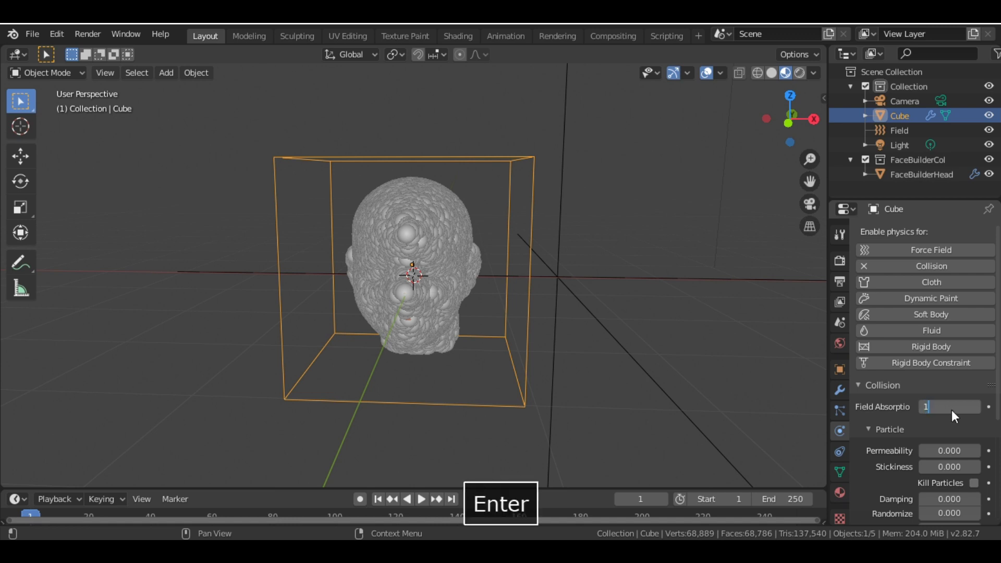
pyautogui.click(955, 451)
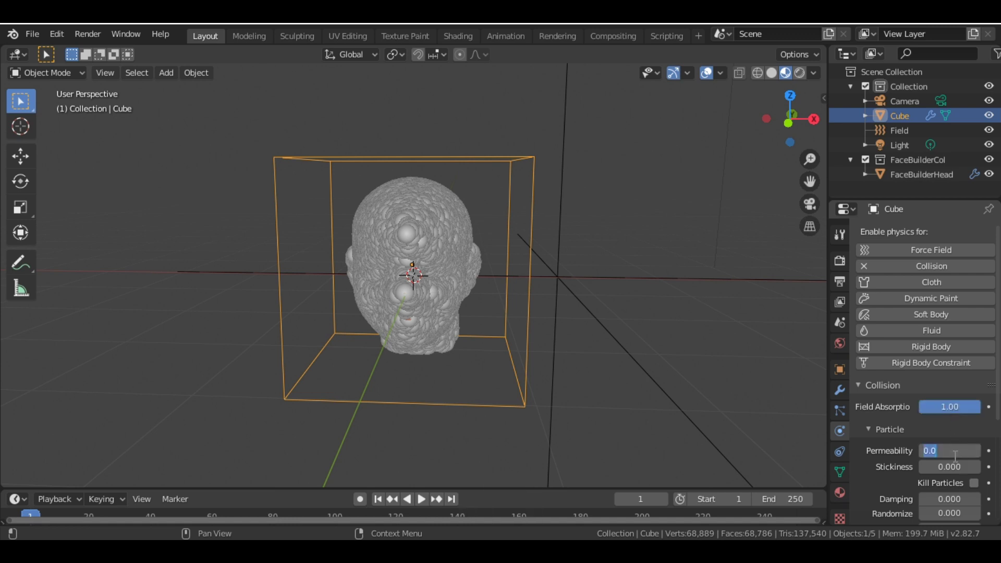
pyautogui.write('1')
pyautogui.press('Return')
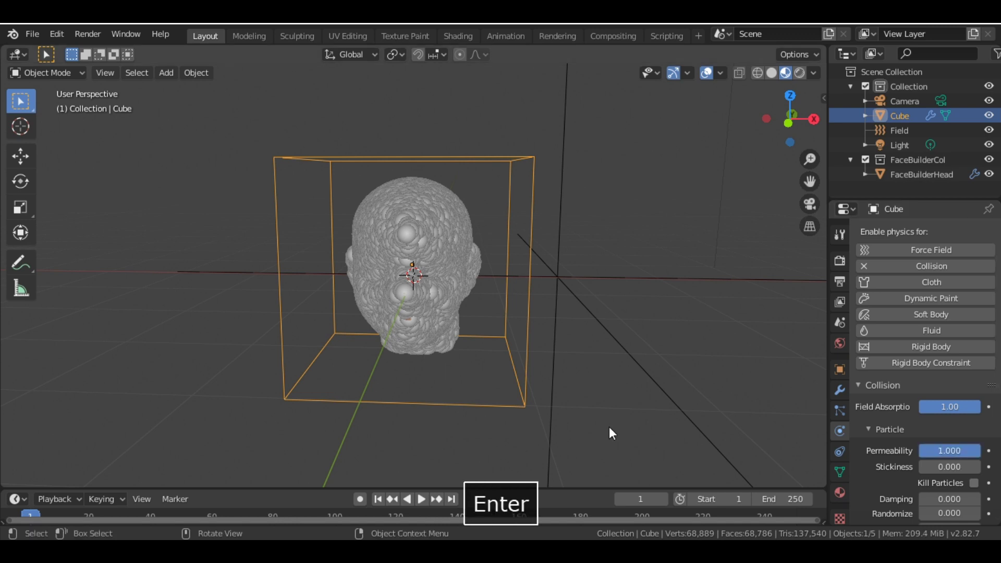
# Play the simulation briefly to check the cube's new collision settings, and return to the first frame.
pyautogui.press('space')
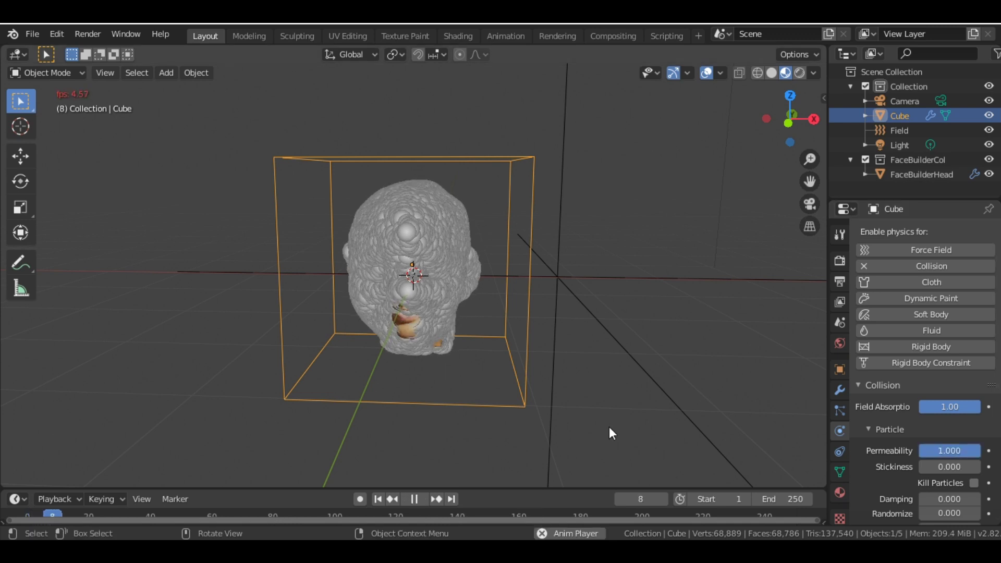
pyautogui.press('space')
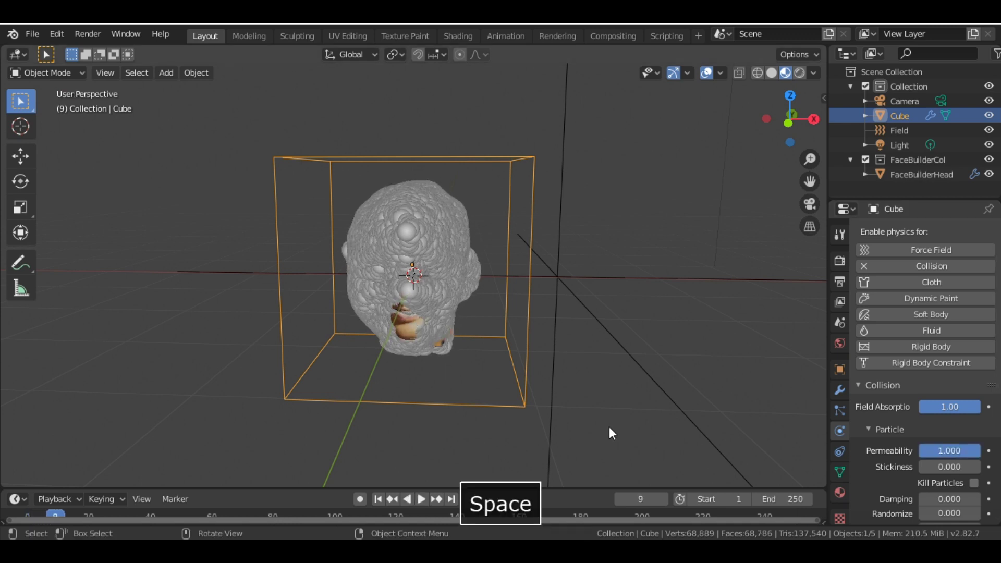
pyautogui.click(377, 500)
# Enable Absorption on the turbulence force field, test it with a short playback, and return to the first frame.
pyautogui.click(564, 274)
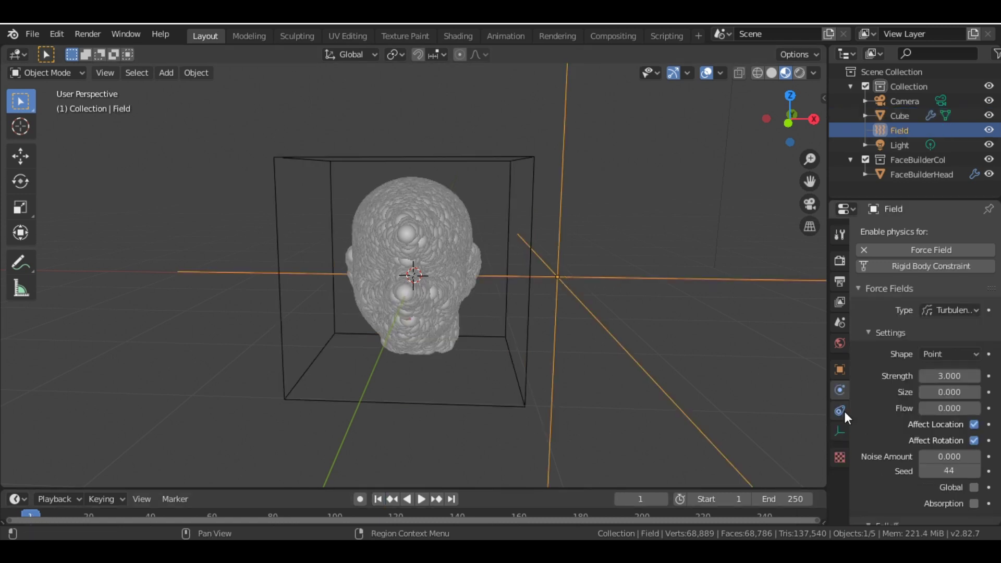
pyautogui.click(974, 503)
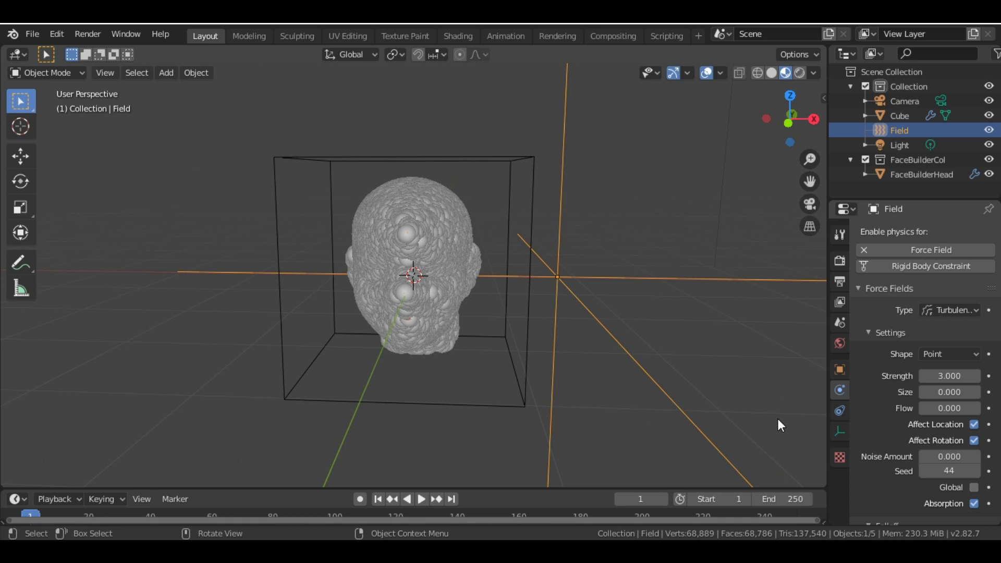
pyautogui.press('space')
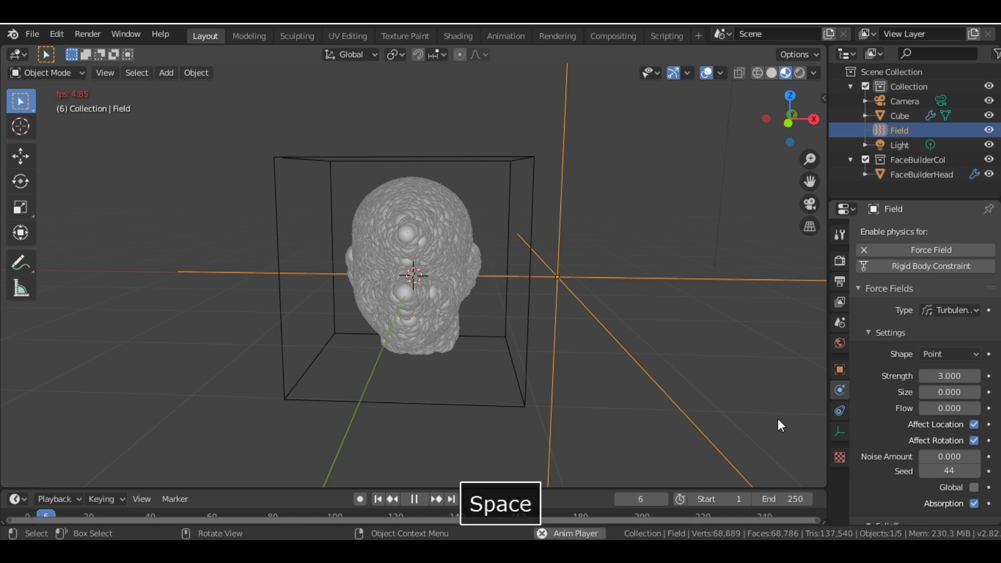
pyautogui.press('space')
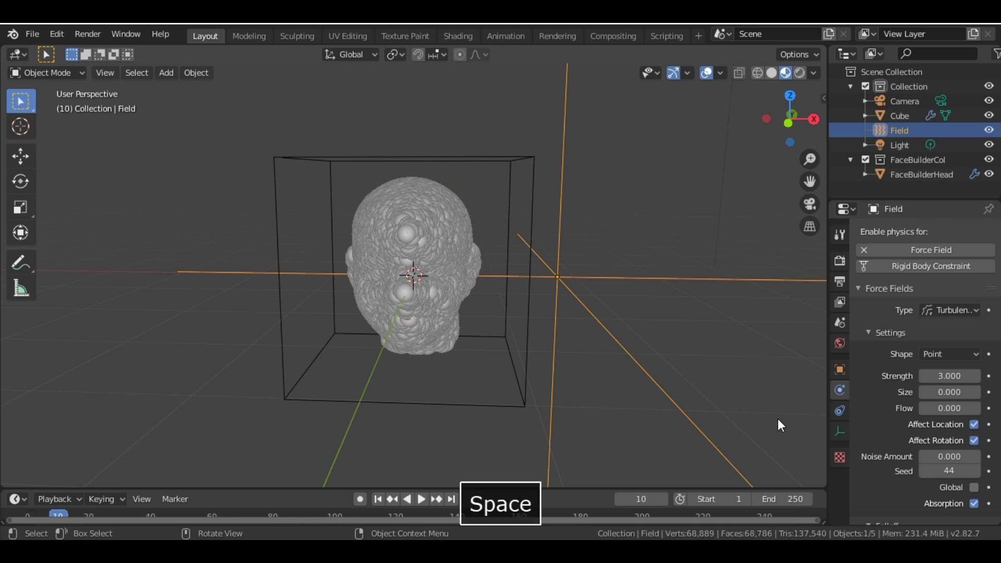
pyautogui.click(378, 499)
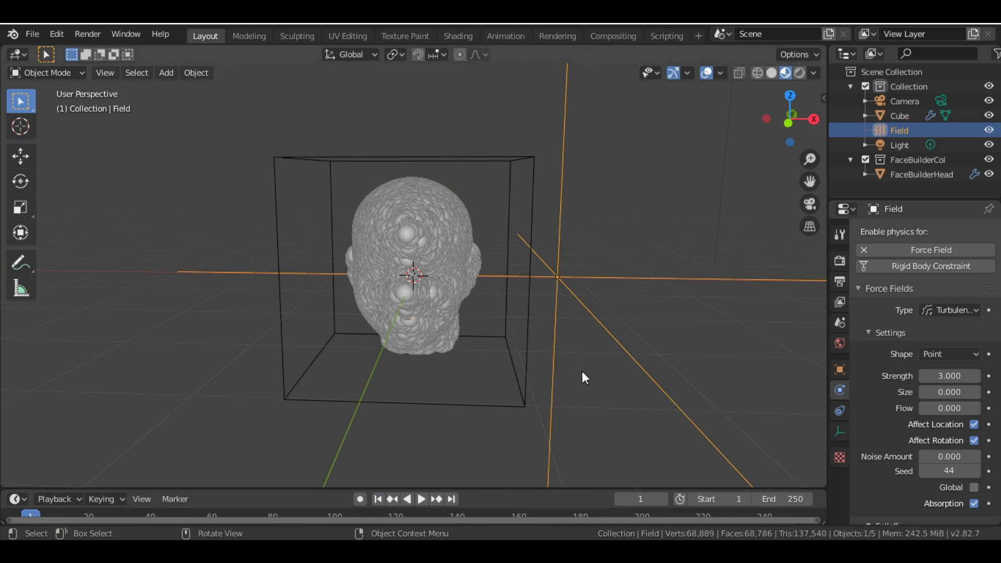
# Insert a LocRotScale keyframe for the collision cube at frame 1, working in front view with an enlarged timeline.
pyautogui.moveTo(582, 489); pyautogui.dragTo(585, 447)
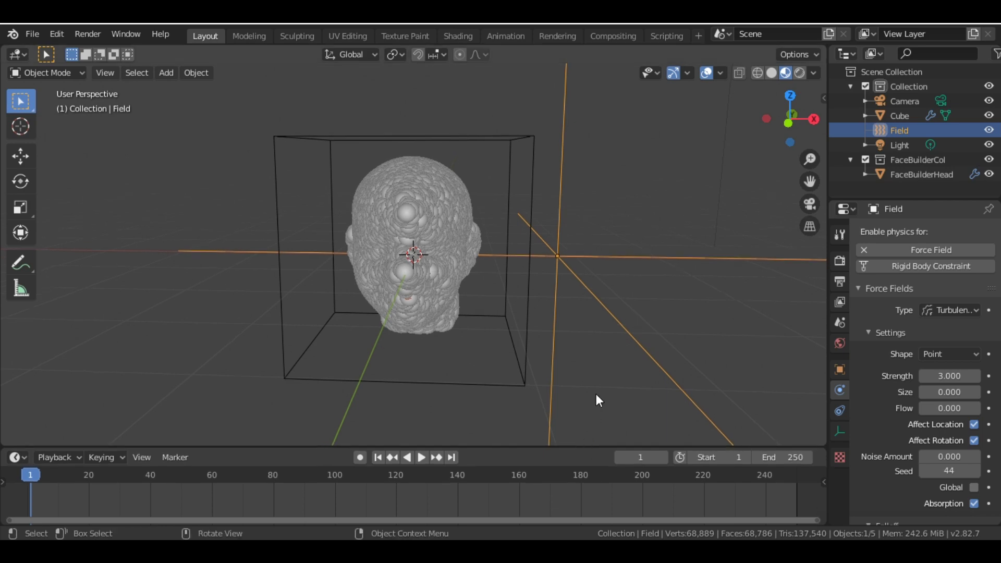
pyautogui.press('KP_1')
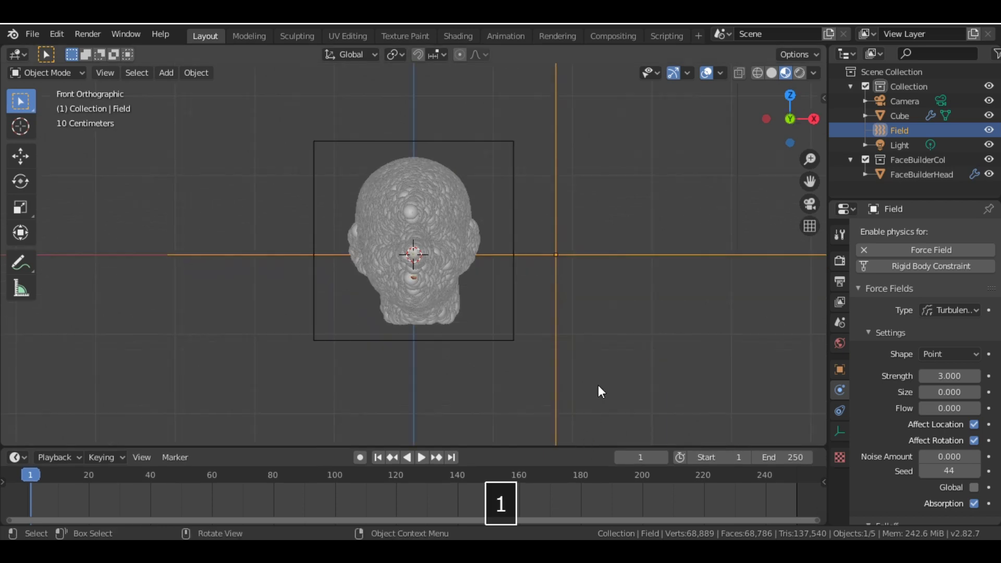
pyautogui.click(513, 150)
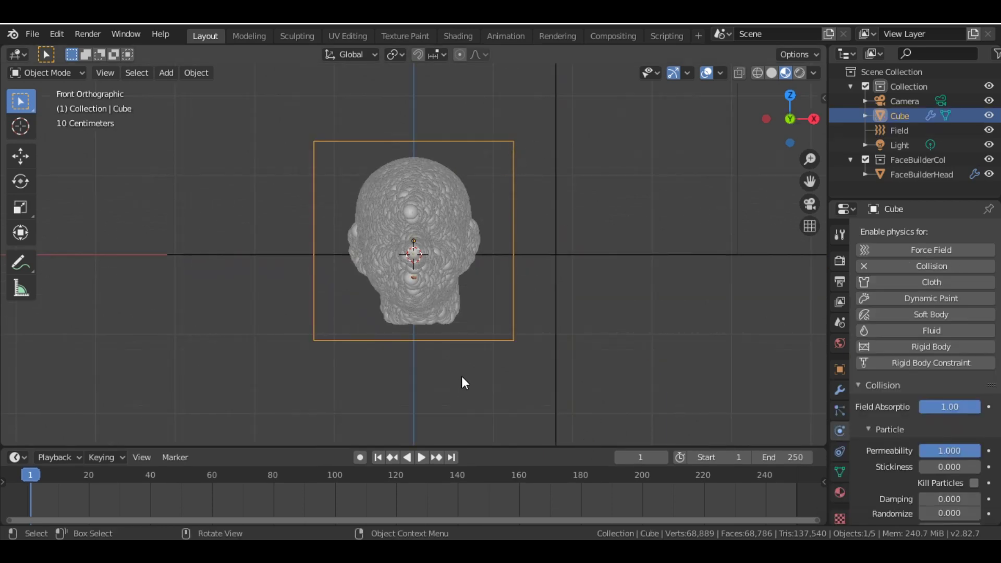
pyautogui.press('i')
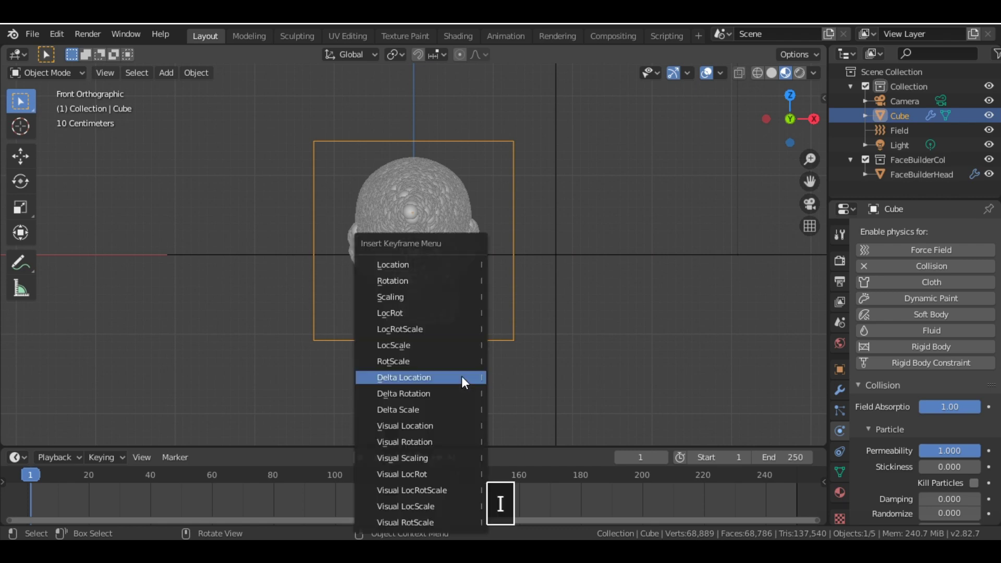
pyautogui.click(430, 329)
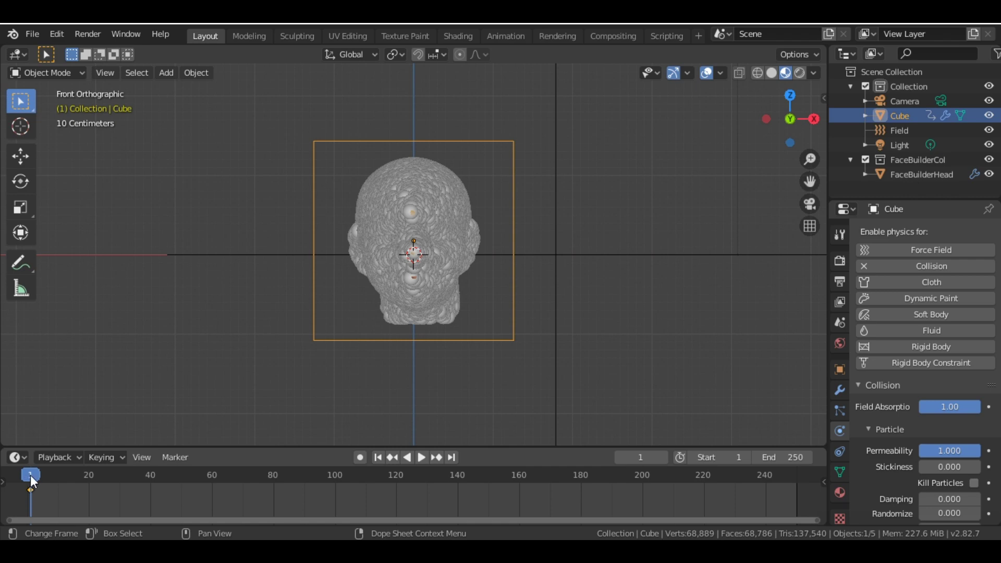
# At frame 20, move the cube about 0.6 m in negative X and insert a keyframe for only the selected channels.
pyautogui.press('space')
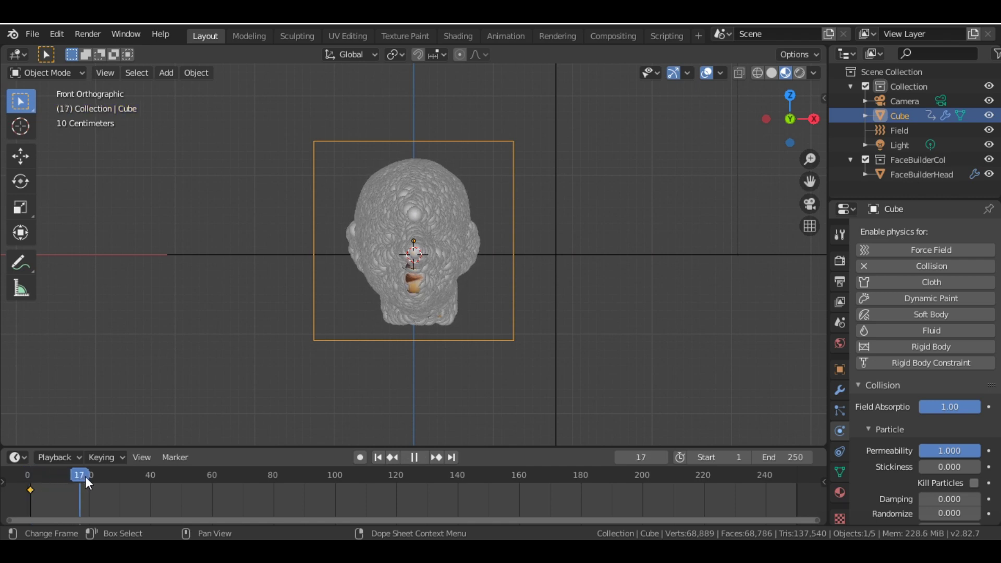
pyautogui.press('space')
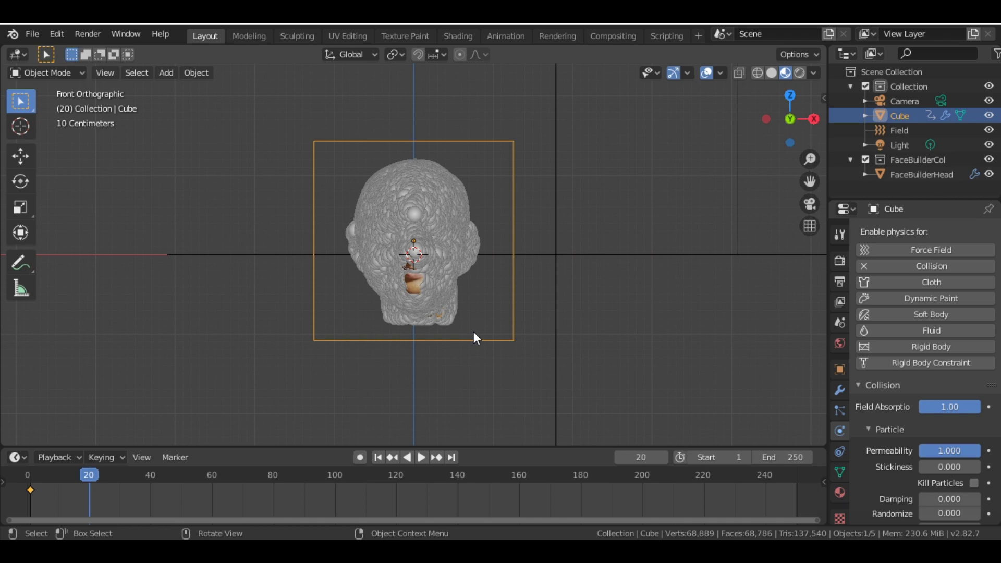
pyautogui.press('g')
pyautogui.press('x')
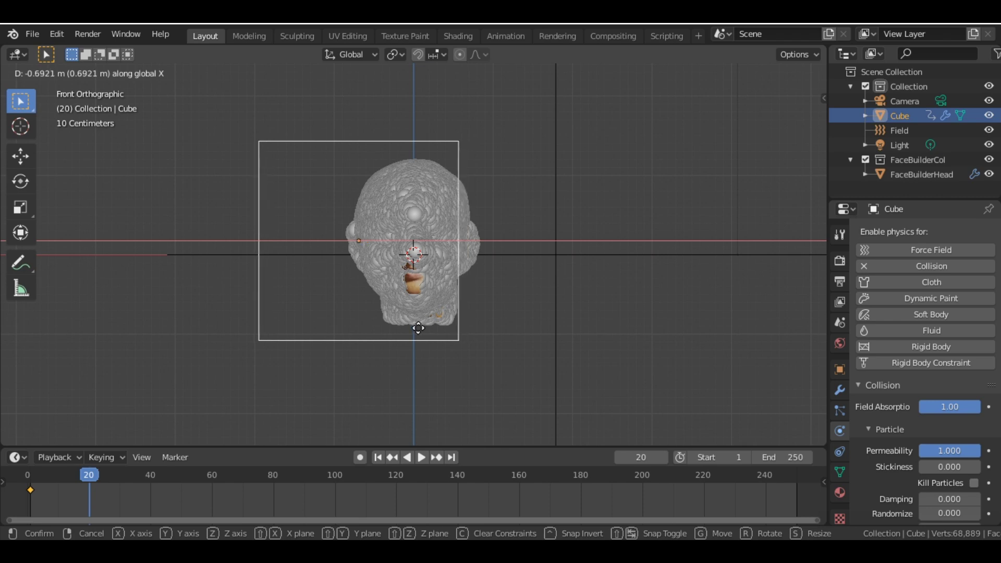
pyautogui.click(423, 328)
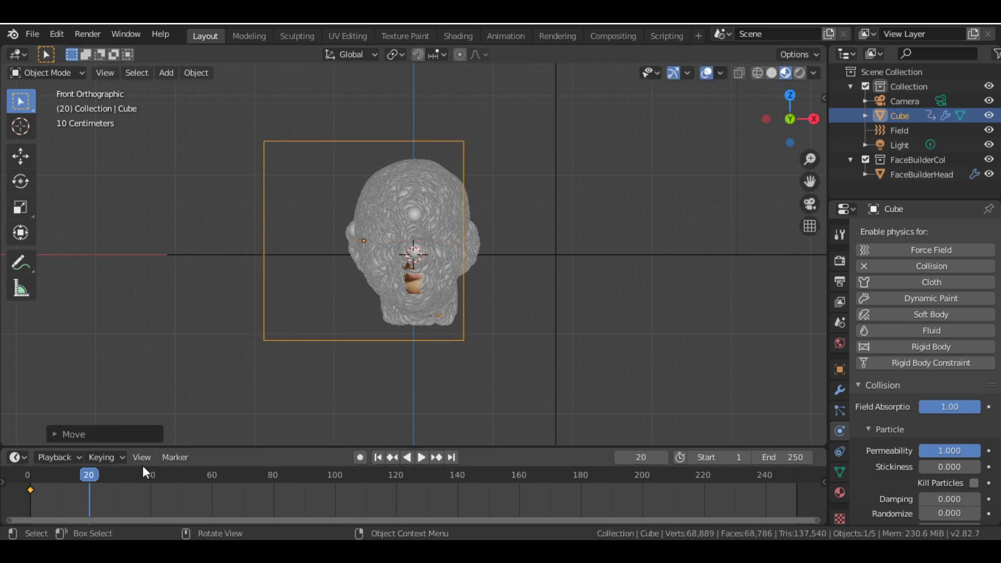
pyautogui.press('i')
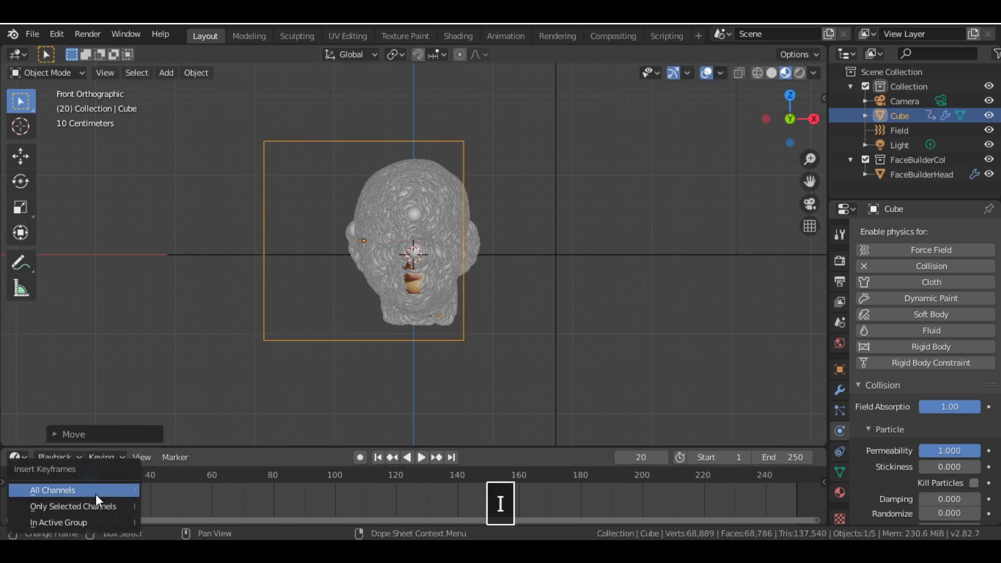
pyautogui.click(101, 504)
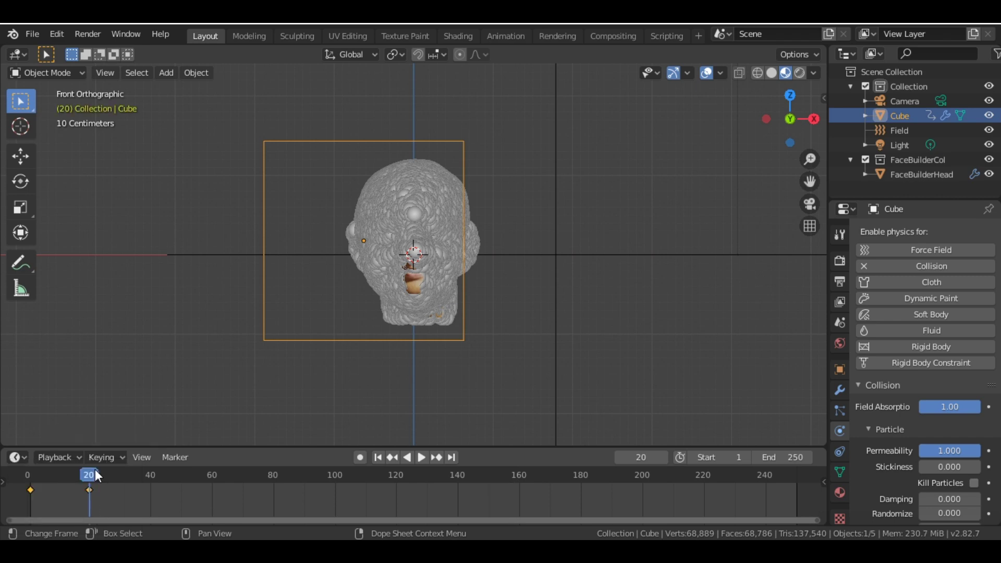
# At frame 40, move the cube another 0.5 m or so in negative X and keyframe only the selected channels.
pyautogui.moveTo(91, 475); pyautogui.dragTo(152, 474)
pyautogui.press('g')
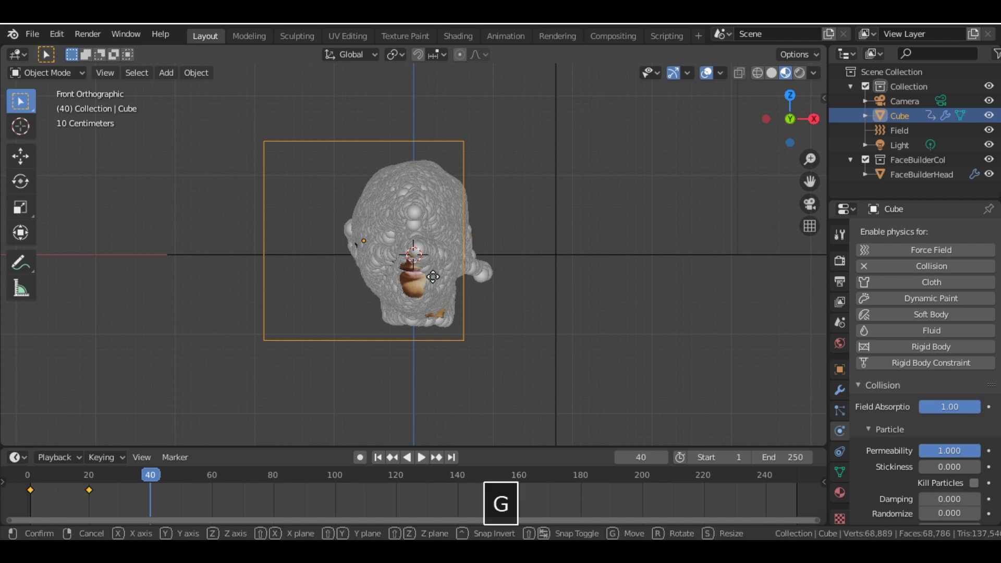
pyautogui.press('x')
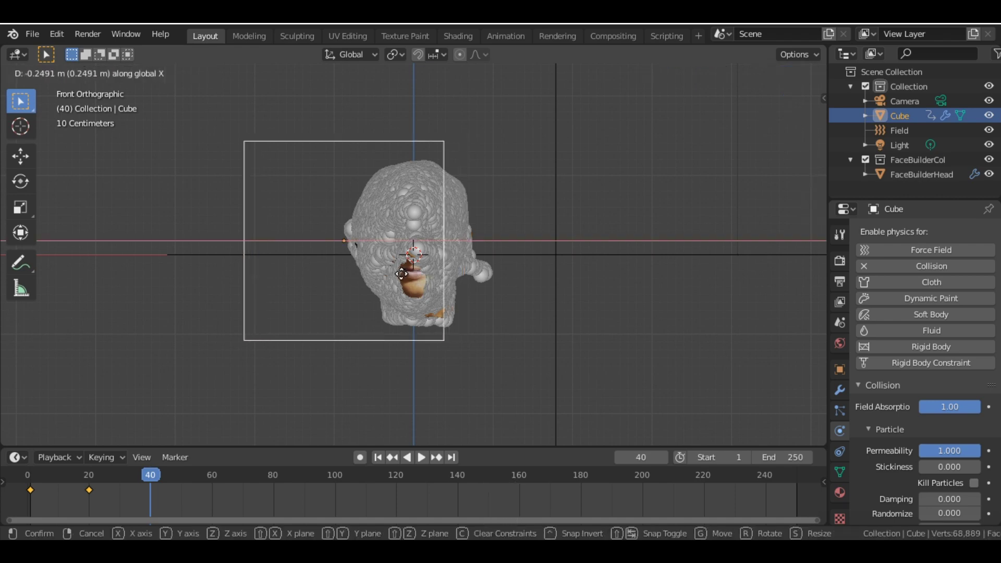
pyautogui.click(390, 271)
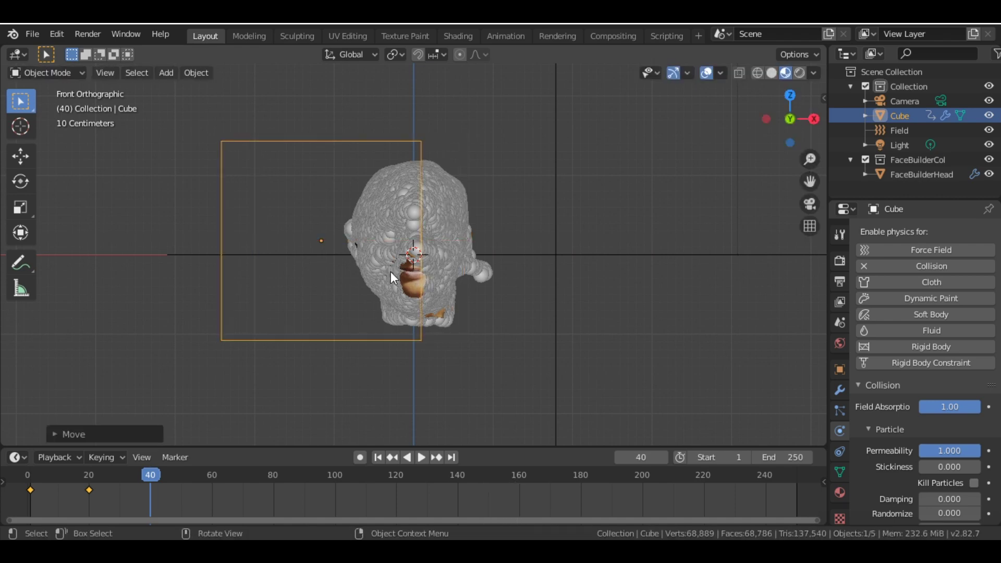
pyautogui.press('i')
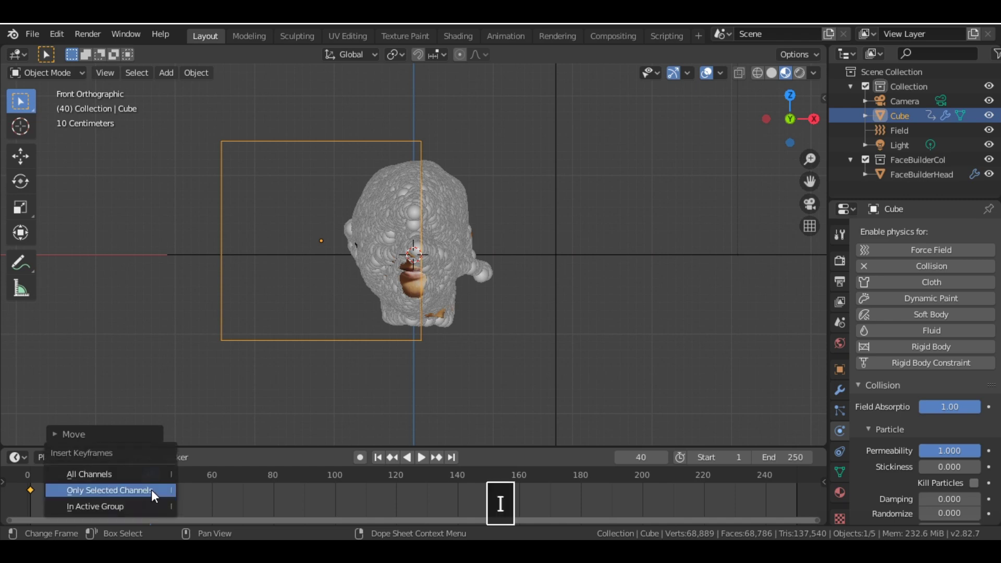
pyautogui.click(151, 490)
# Advance the simulation to frame 60, move the cube about 0.4 m further in negative X, and keyframe it.
pyautogui.press('space')
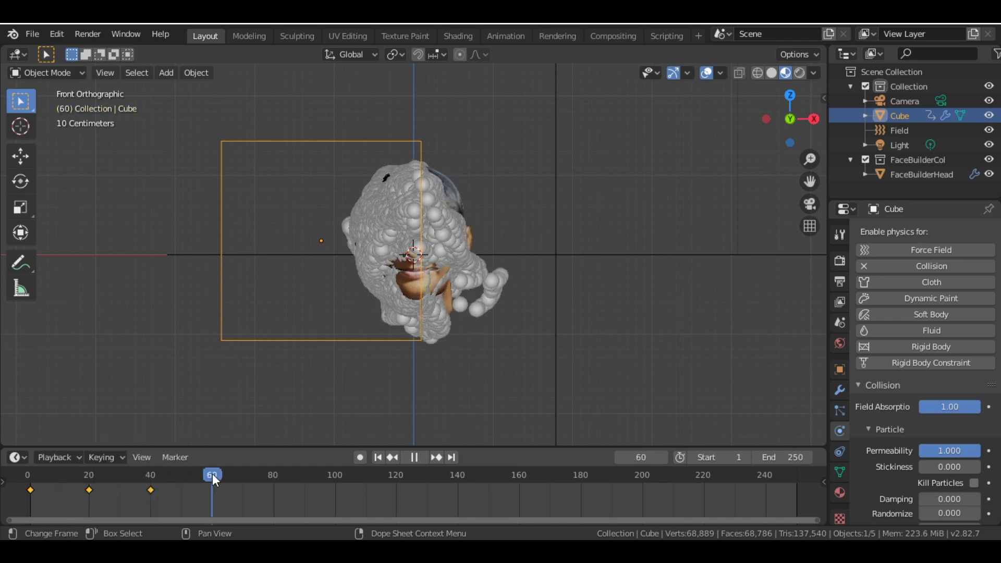
pyautogui.press('space')
pyautogui.press('g')
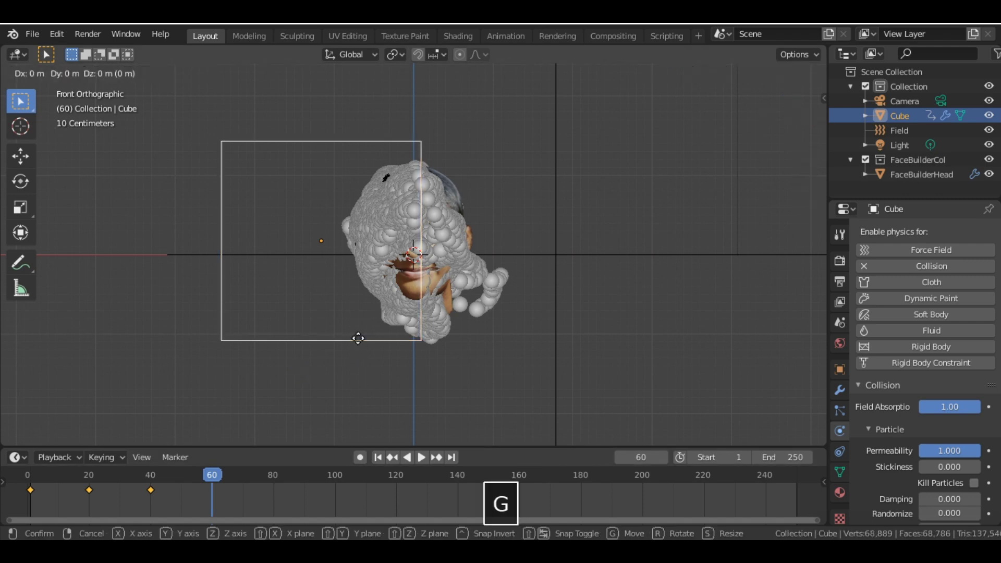
pyautogui.press('x')
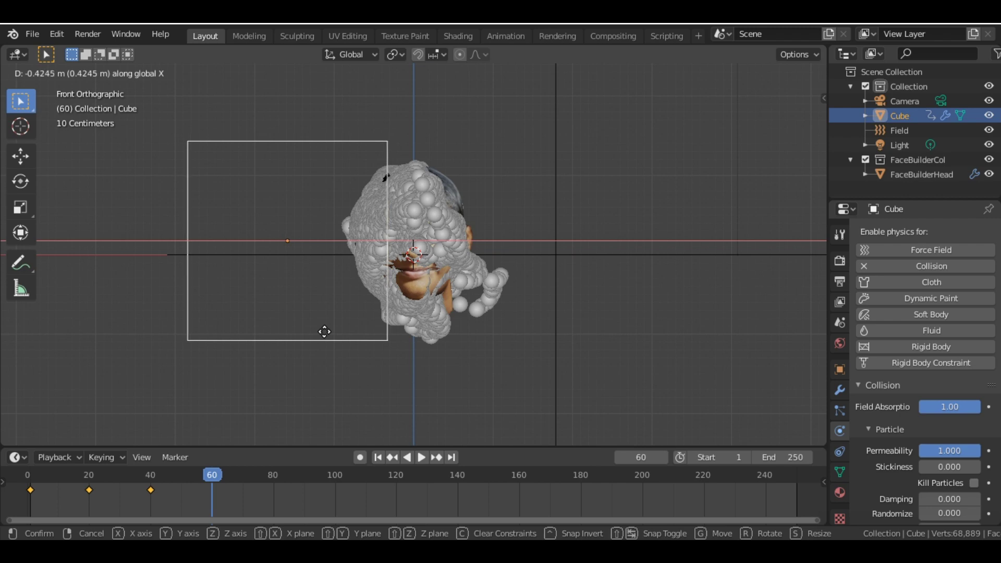
pyautogui.click(323, 332)
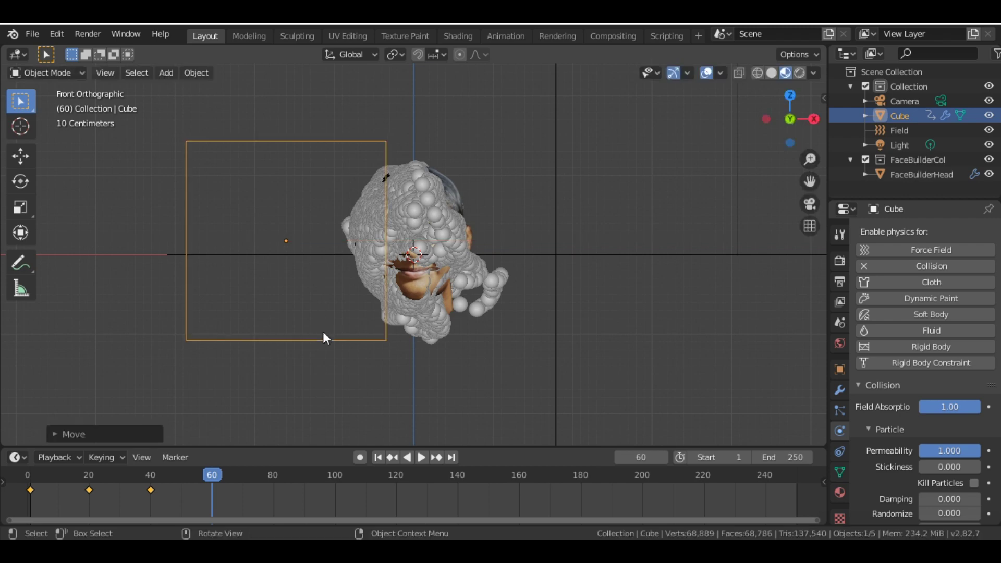
pyautogui.press('i')
pyautogui.click(213, 490)
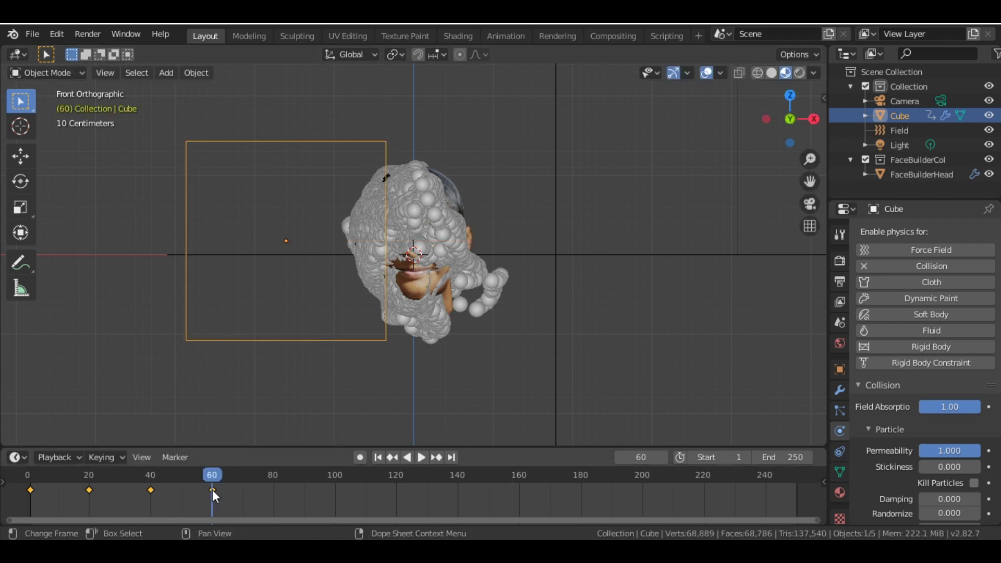
# At frame 80, move the cube about 0.6 m in negative X clear of the head, keyframe the selected channels, and return to frame 1.
pyautogui.press('space')
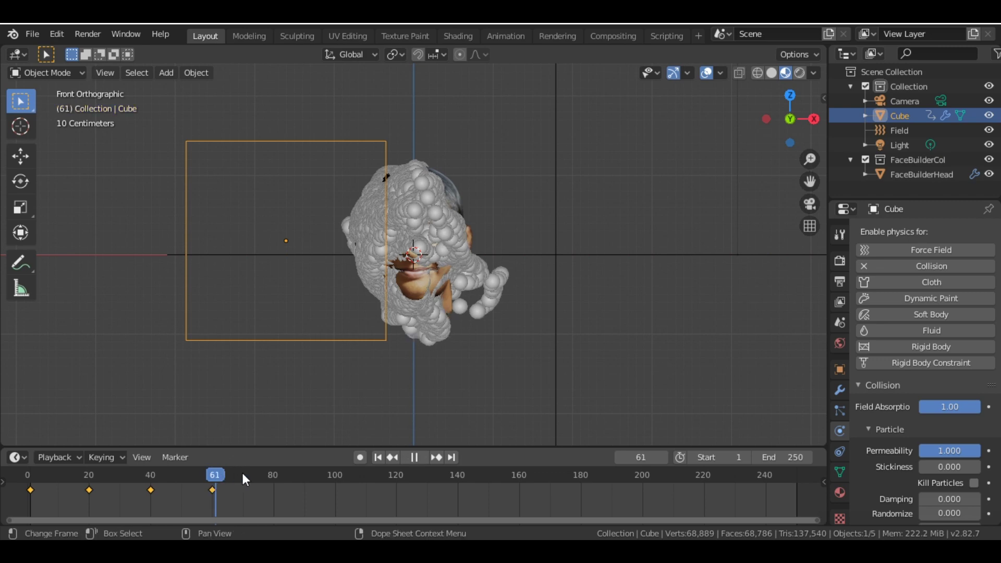
pyautogui.press('space')
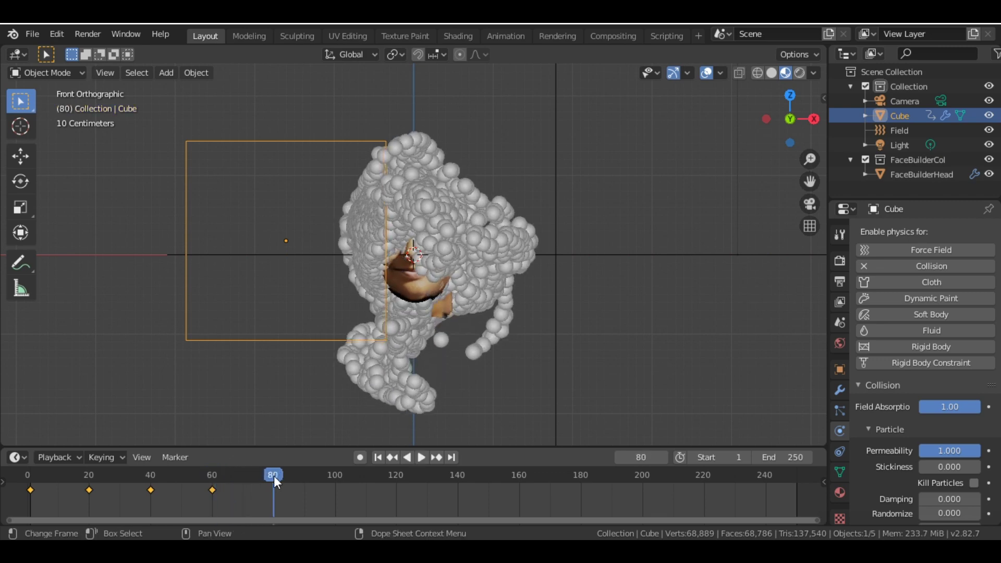
pyautogui.press('g')
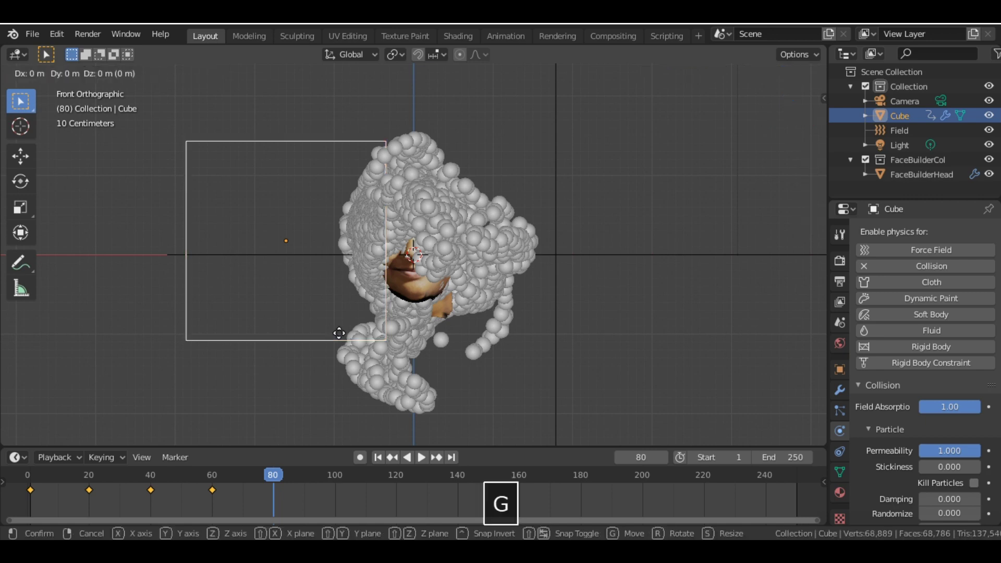
pyautogui.press('x')
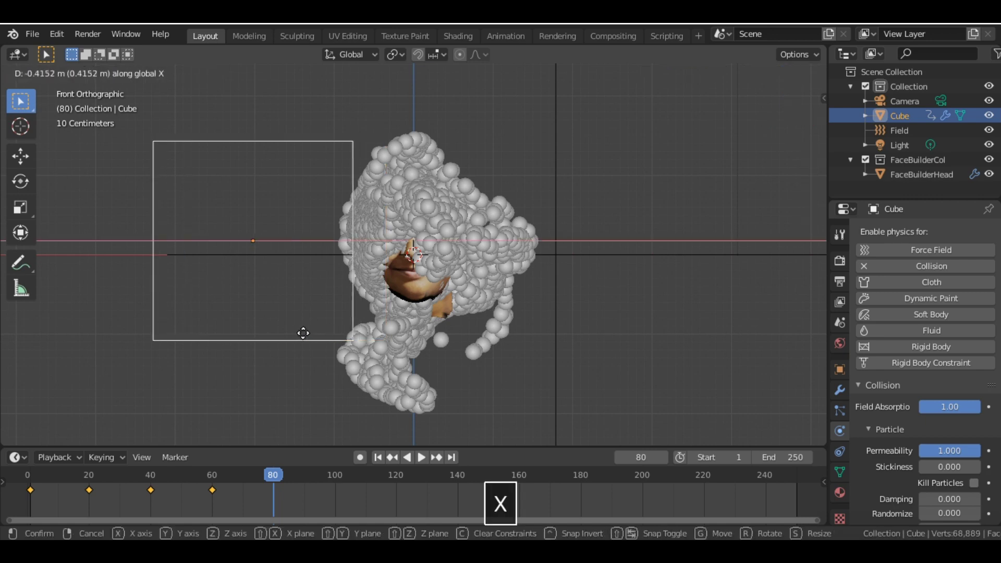
pyautogui.click(294, 333)
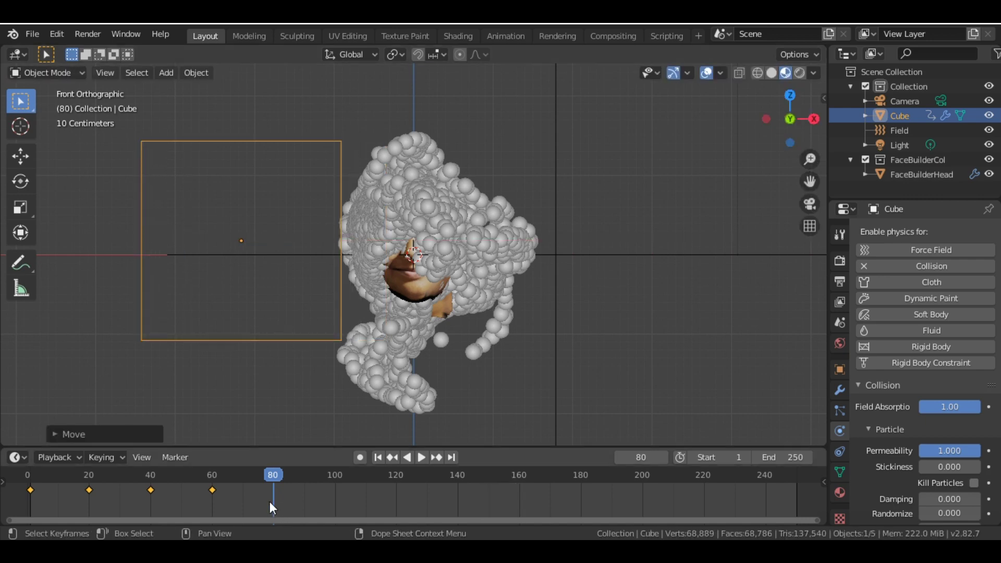
pyautogui.press('i')
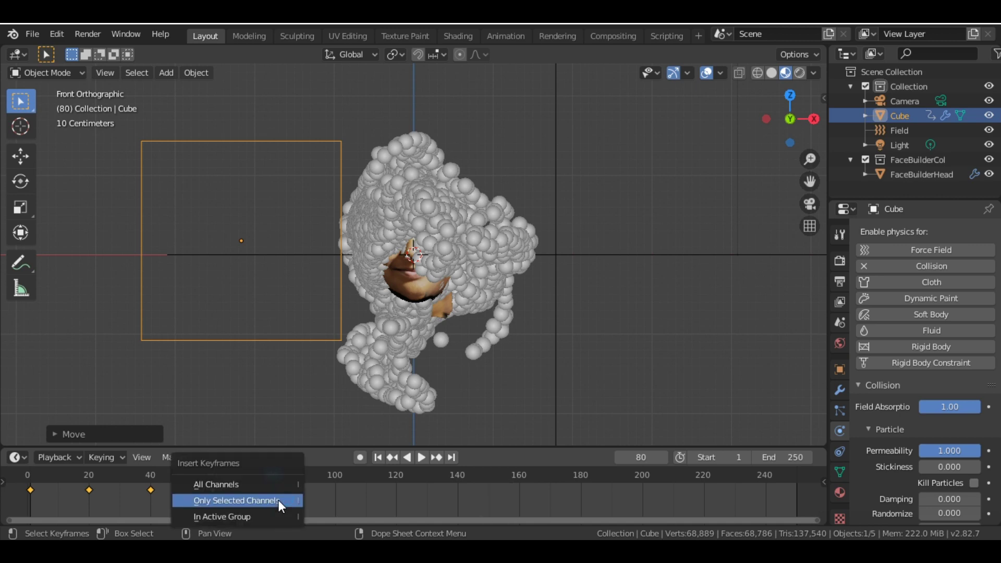
pyautogui.click(278, 500)
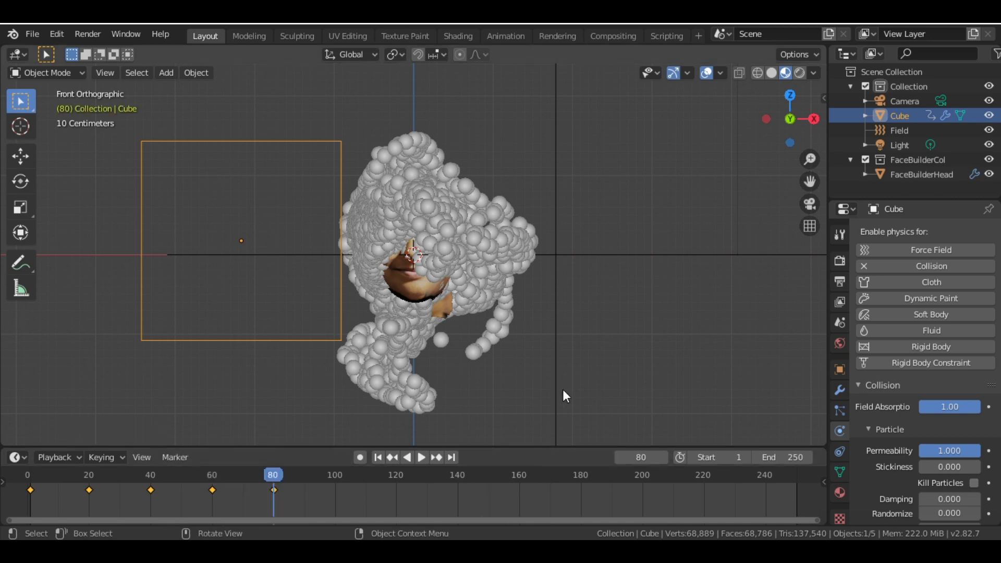
pyautogui.click(377, 457)
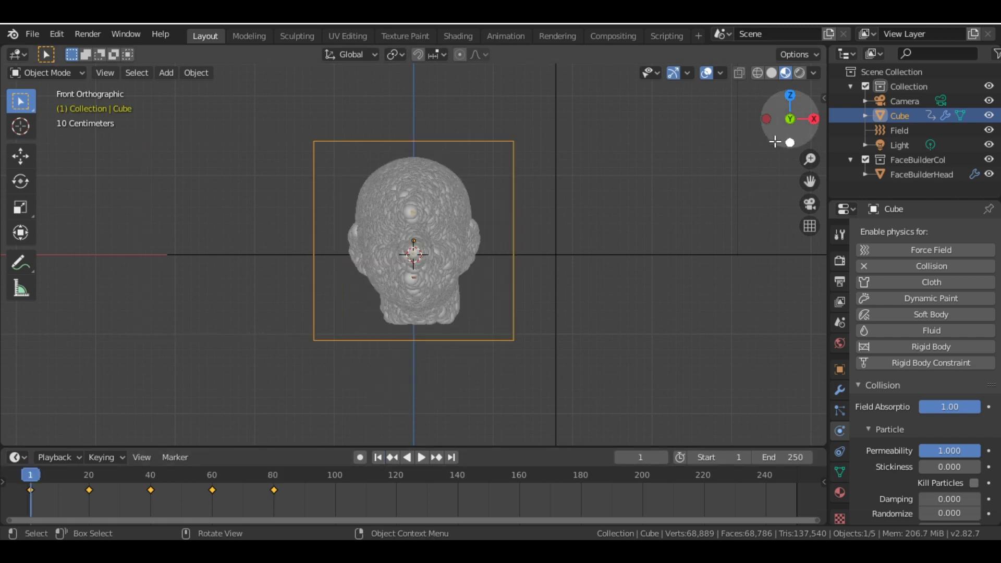
# Play the particle simulation from an angled view to check the release from the head, stop it, and return to frame 1.
pyautogui.moveTo(782, 134); pyautogui.dragTo(707, 190)
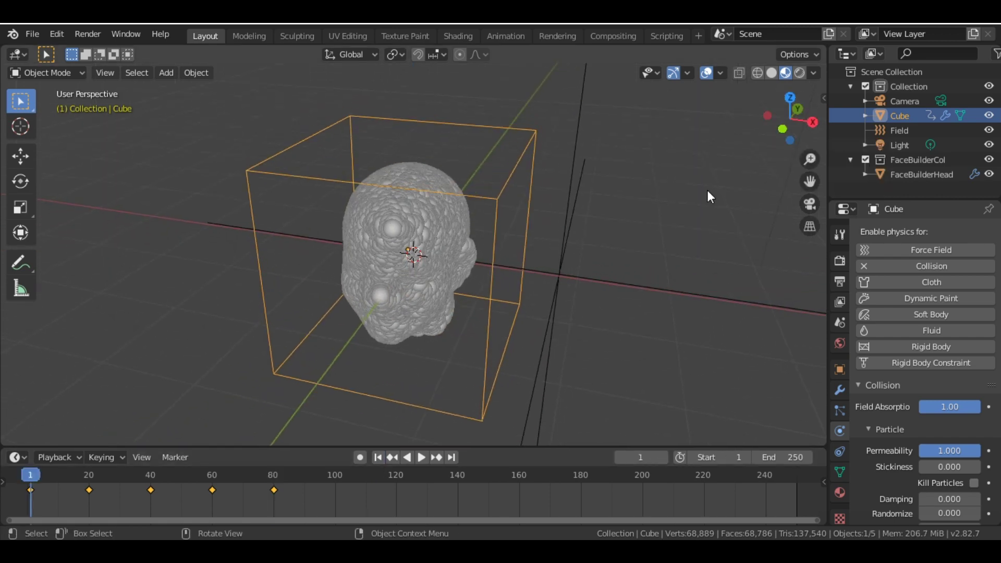
pyautogui.press('space')
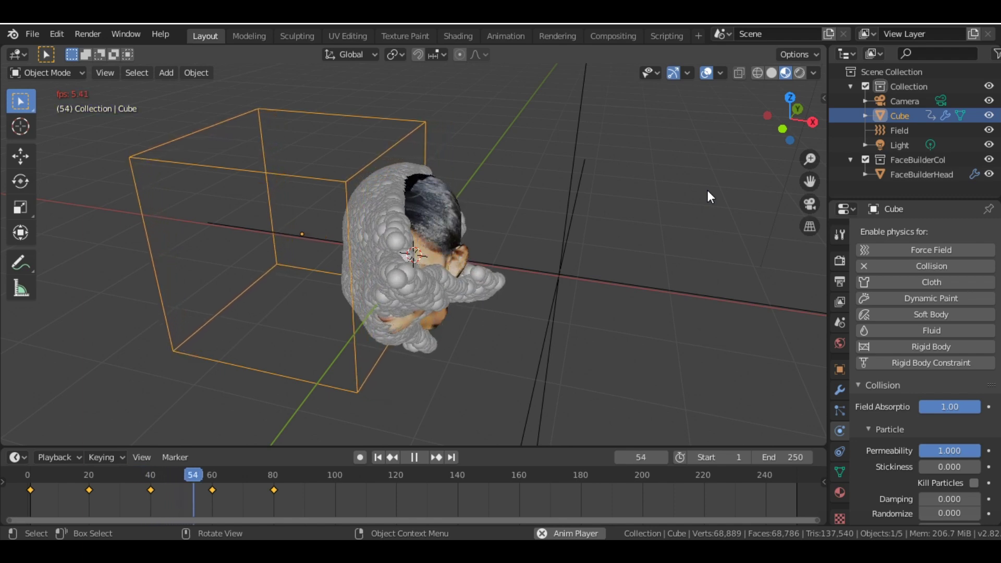
pyautogui.press('space')
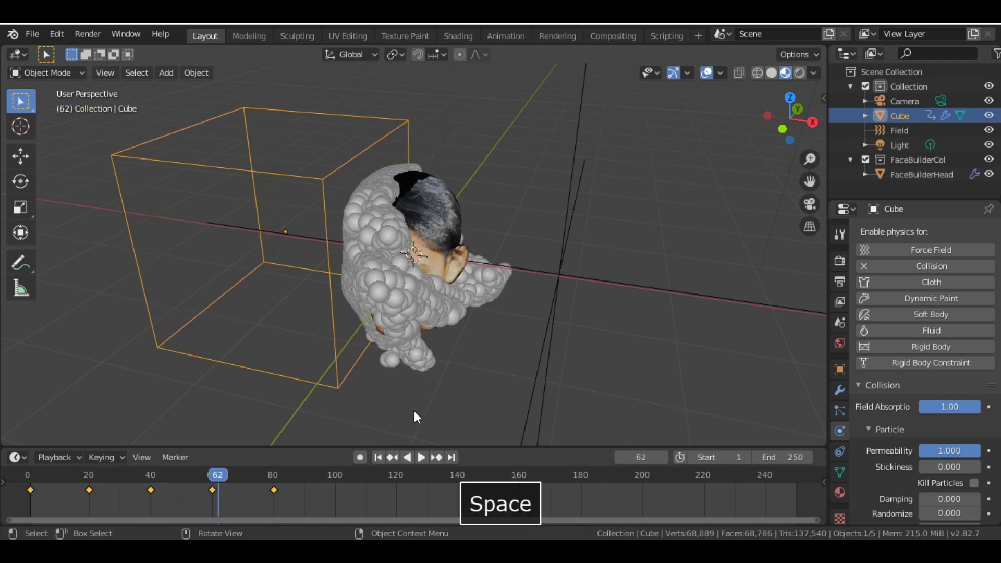
pyautogui.click(378, 457)
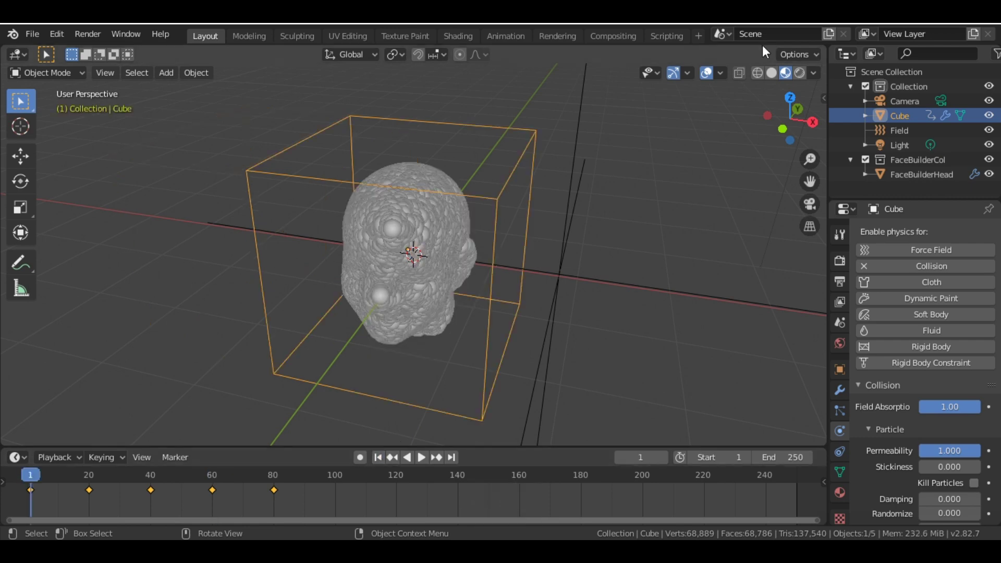
# Select the head and set its particle system's Render As option to None.
pyautogui.click(777, 132)
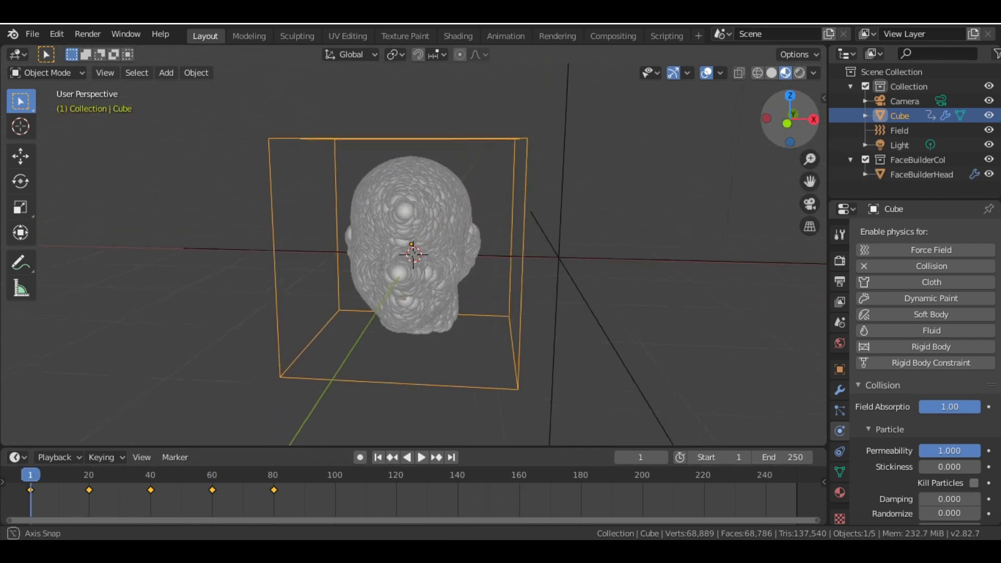
pyautogui.click(352, 211)
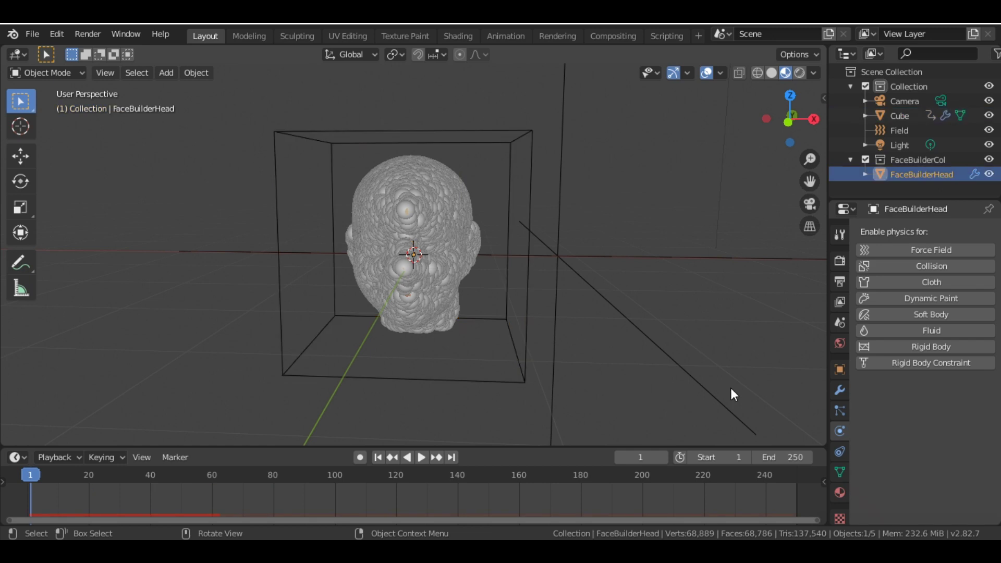
pyautogui.click(840, 411)
pyautogui.scroll(8, 877, 419)
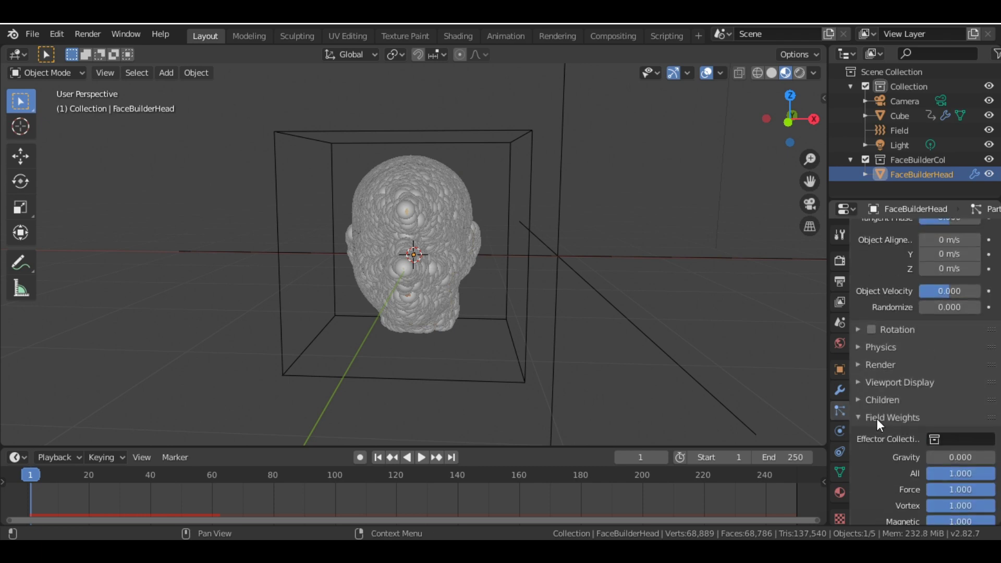
pyautogui.scroll(-8, 877, 418)
pyautogui.scroll(8, 877, 418)
pyautogui.click(883, 364)
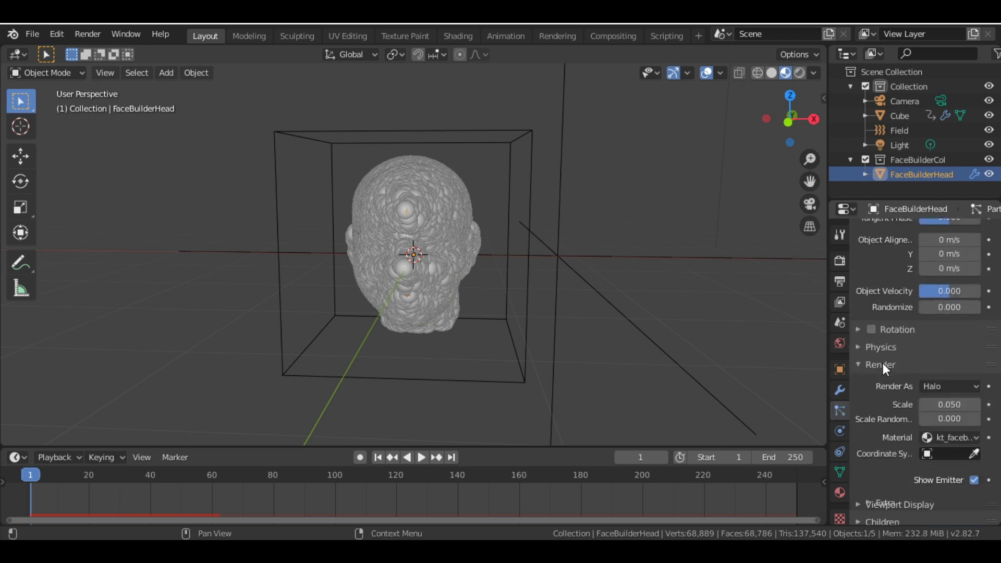
pyautogui.click(950, 387)
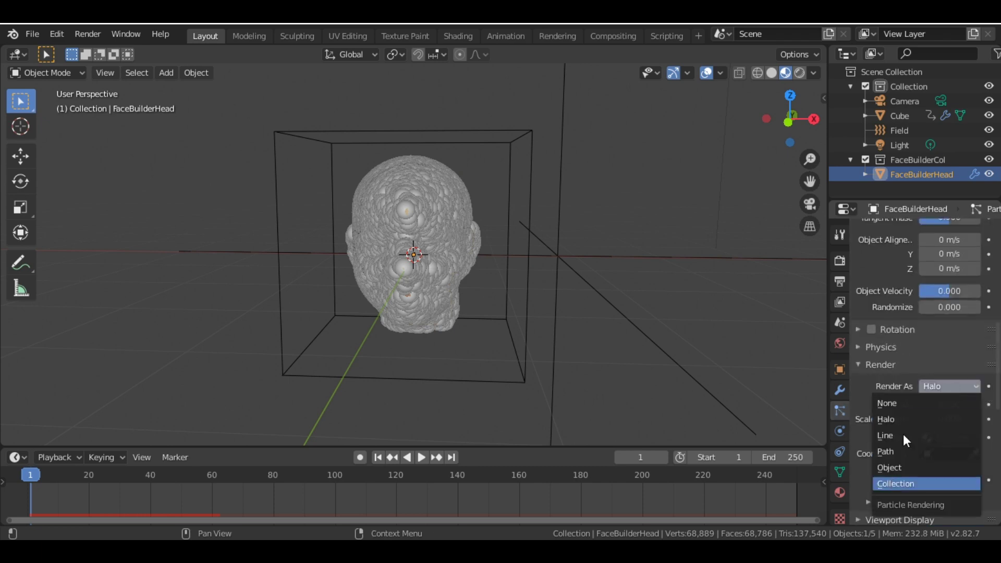
pyautogui.click(907, 420)
pyautogui.click(936, 385)
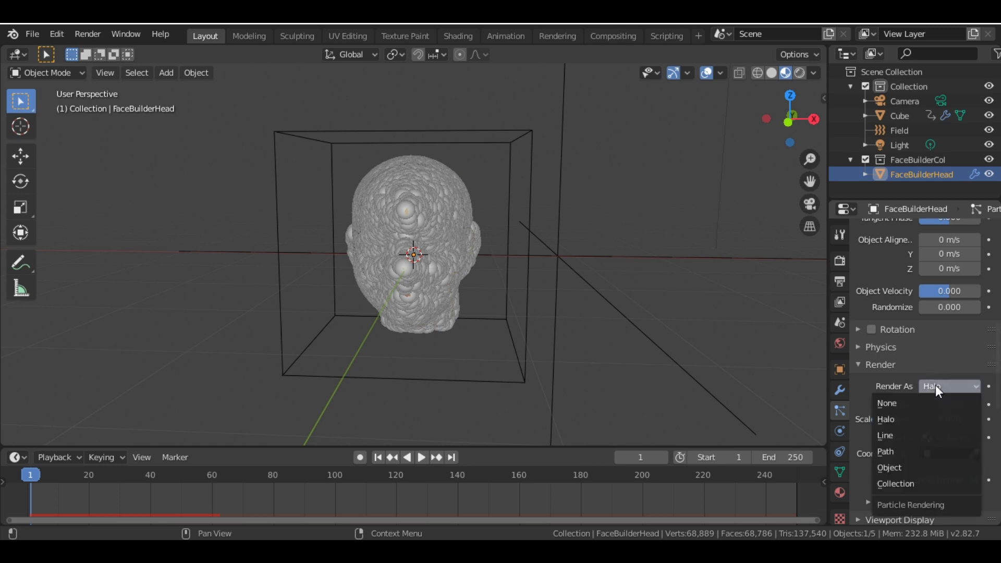
pyautogui.click(912, 399)
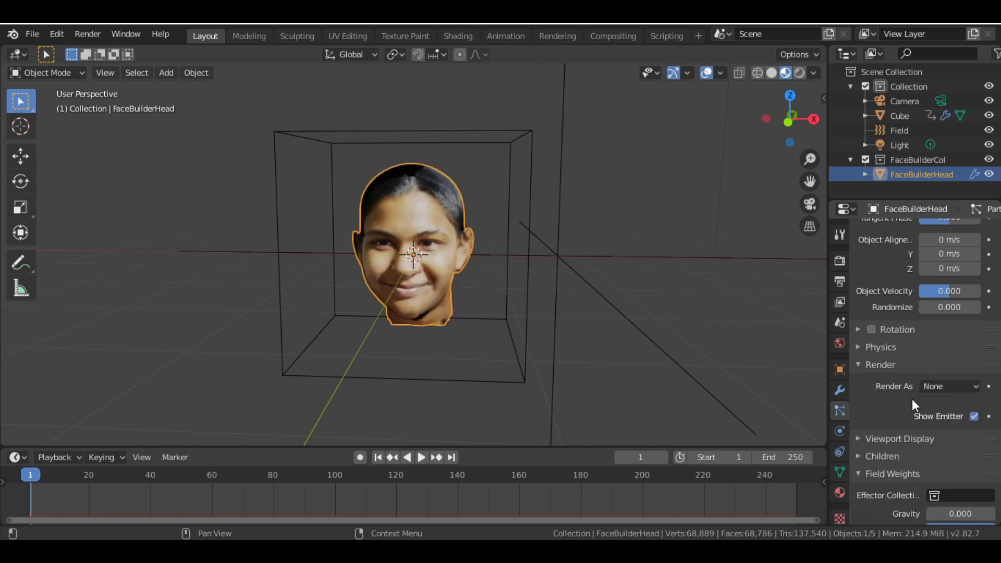
# Add an Explode modifier to the head, enable Cut Edges, and refresh the modifier.
pyautogui.click(837, 389)
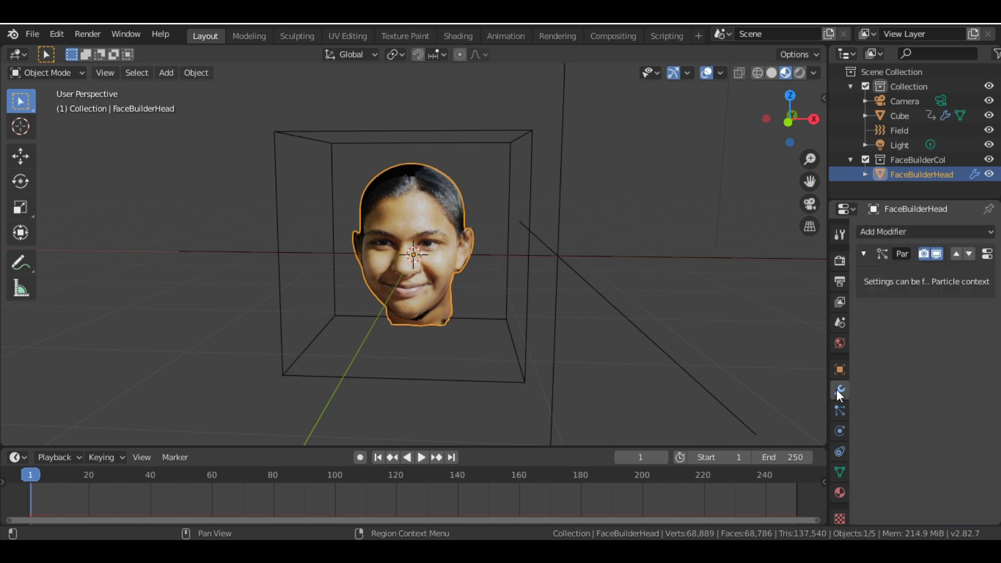
pyautogui.click(944, 225)
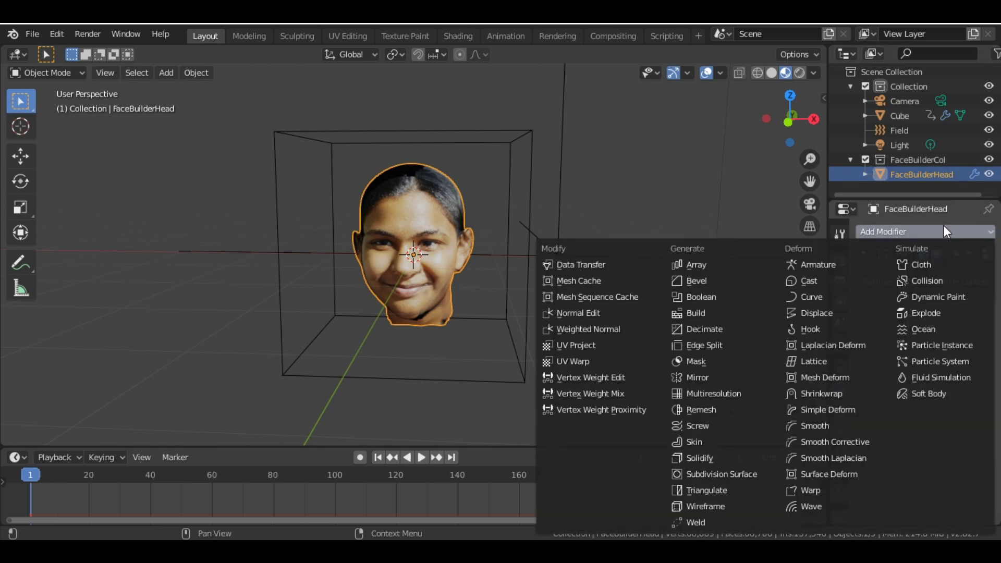
pyautogui.click(934, 312)
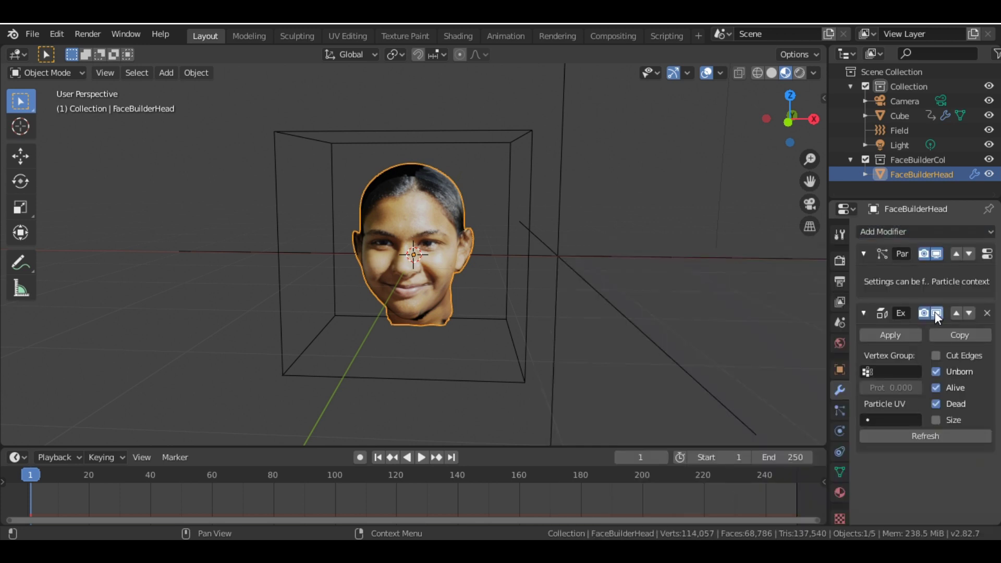
pyautogui.click(937, 355)
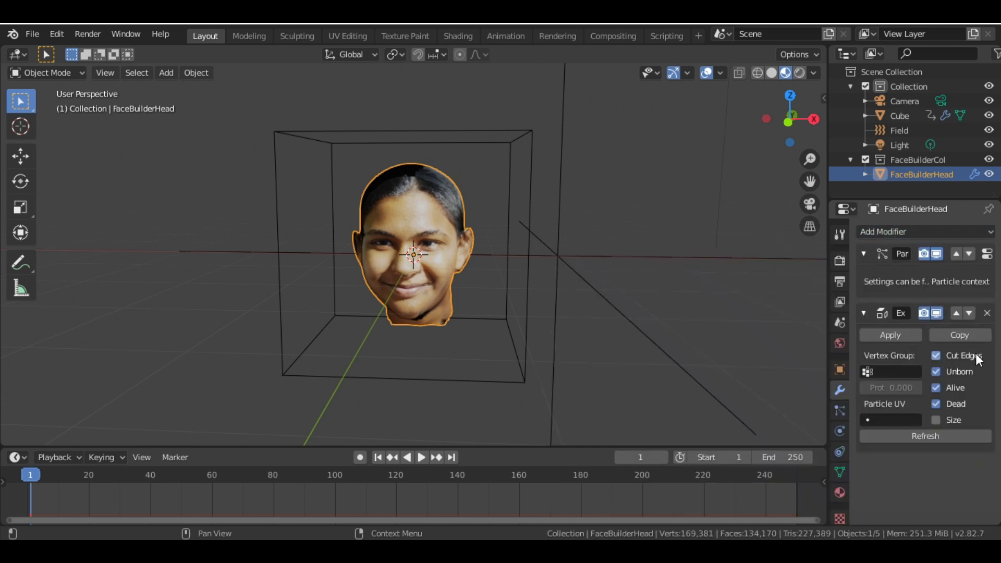
pyautogui.click(900, 437)
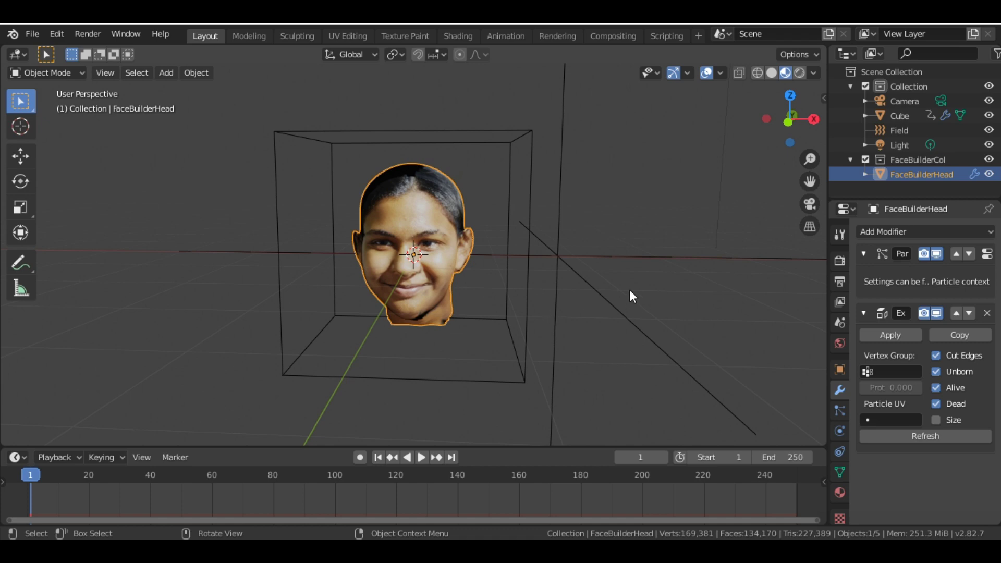
# Play the animation from frame 1 to frame 40 to examine how the head's mesh breaks apart, then stop playback.
pyautogui.scroll(10, 630, 289)
pyautogui.scroll(-9, 630, 289)
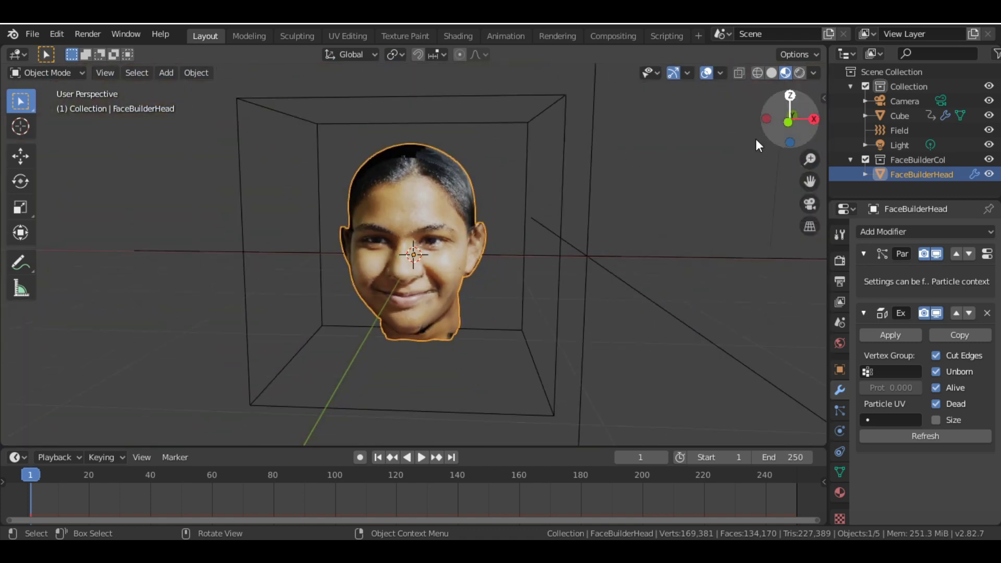
pyautogui.moveTo(788, 123); pyautogui.dragTo(767, 125)
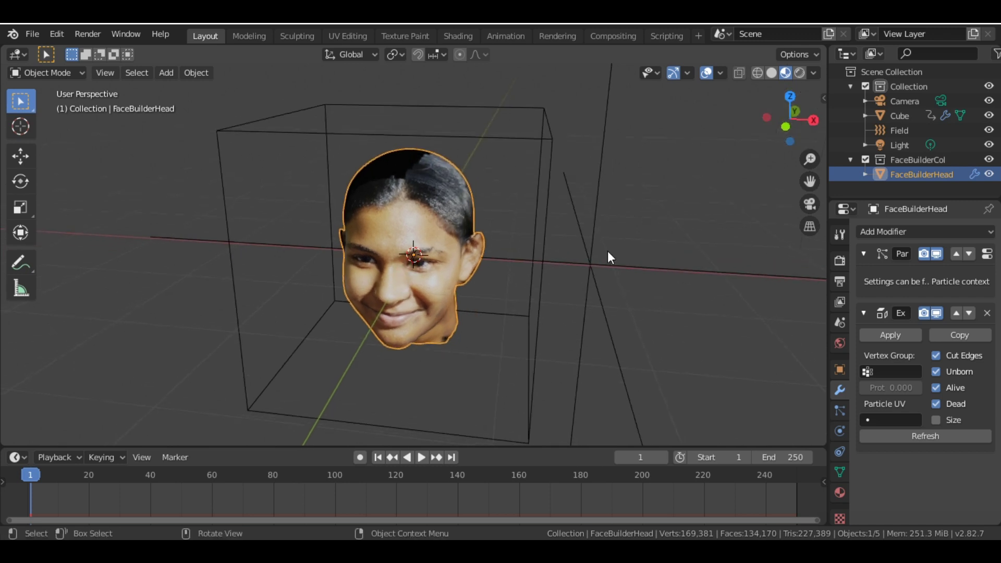
pyautogui.press('space')
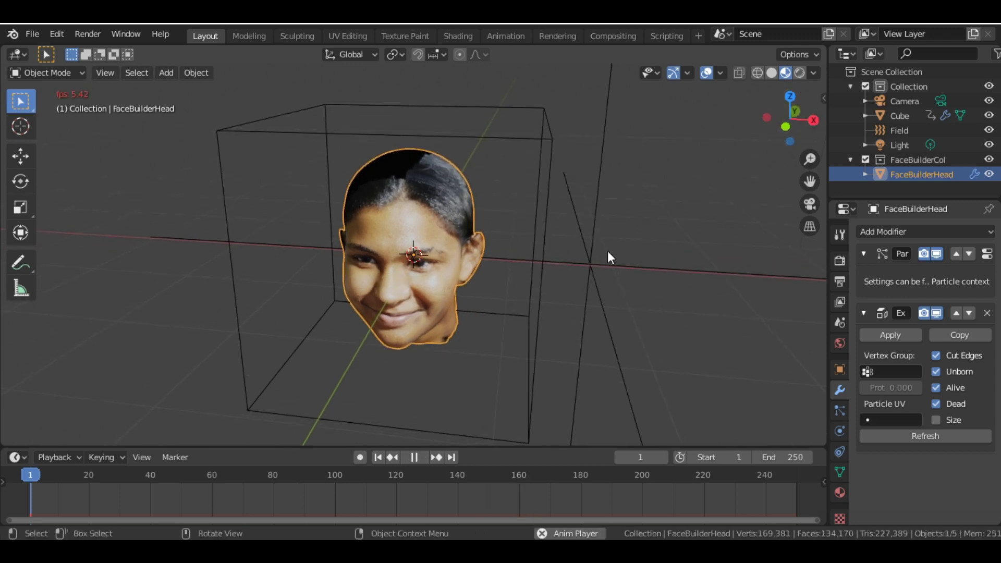
pyautogui.press('space')
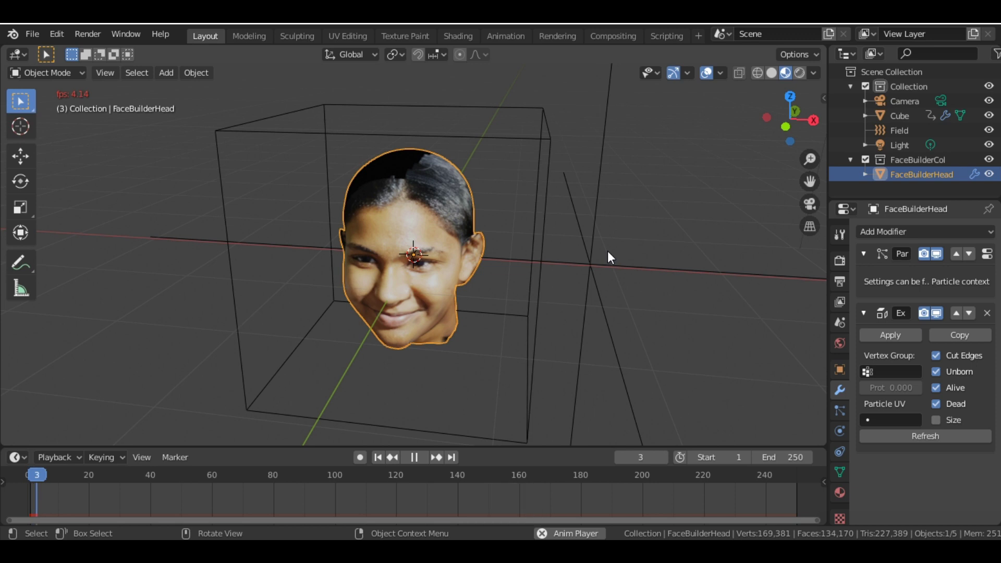
pyautogui.press('space')
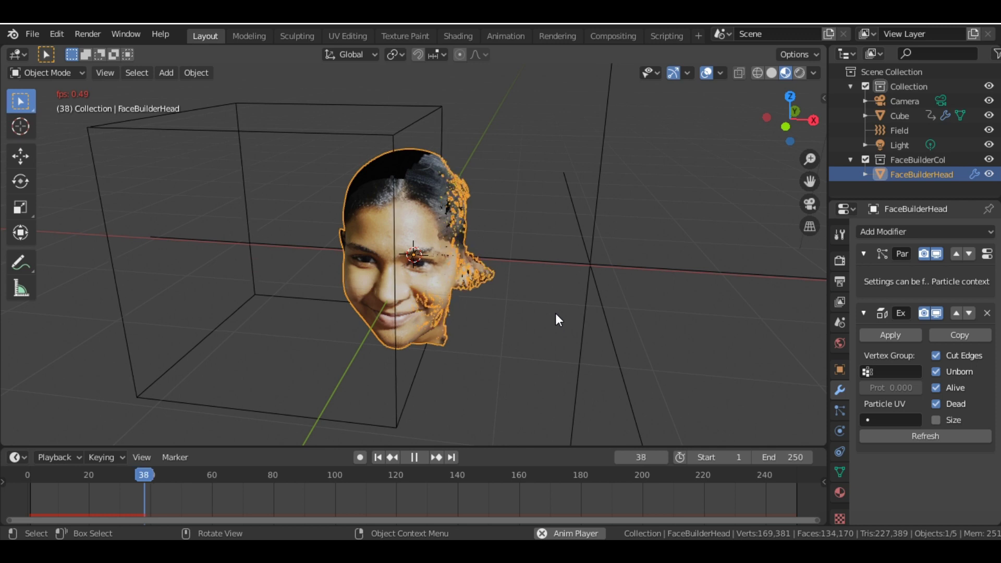
pyautogui.press('space')
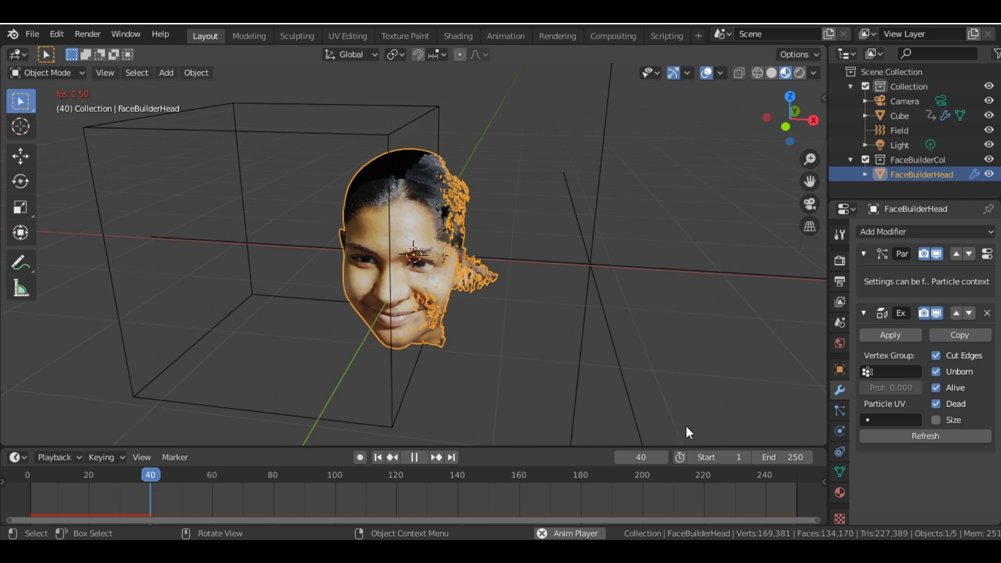
pyautogui.press('space')
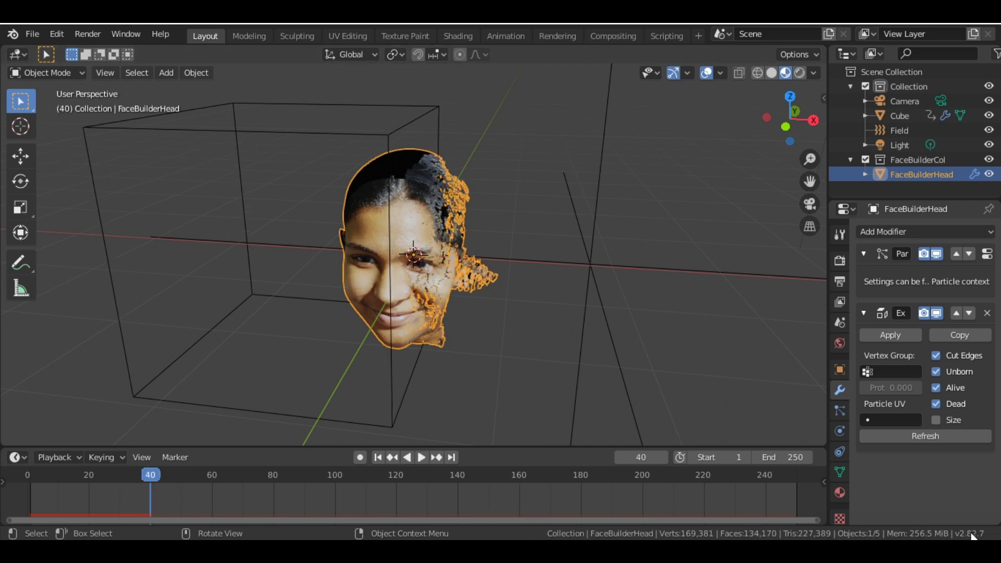